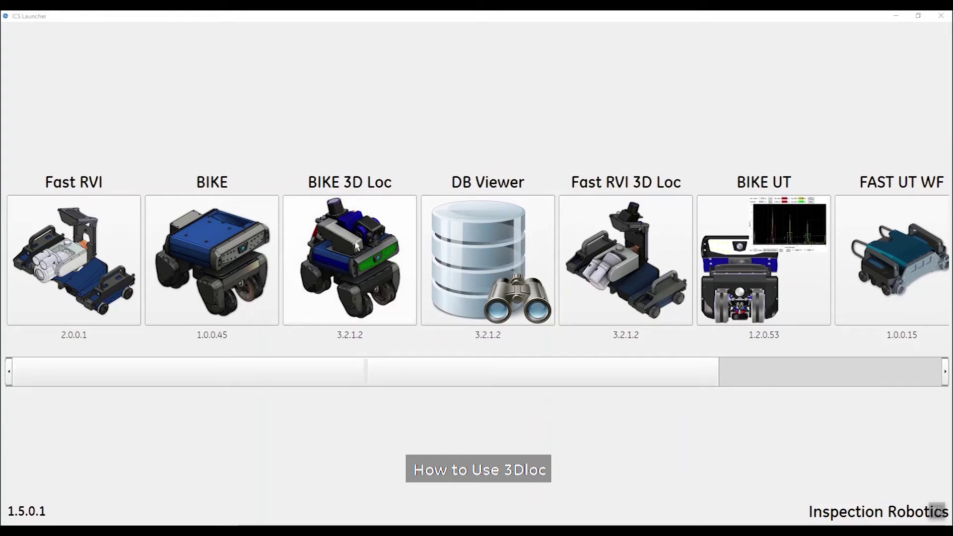
- Launch the BIKE 3D Loc application from the ICS Launcher
{"action": "left_click", "coordinate": [356, 245]}
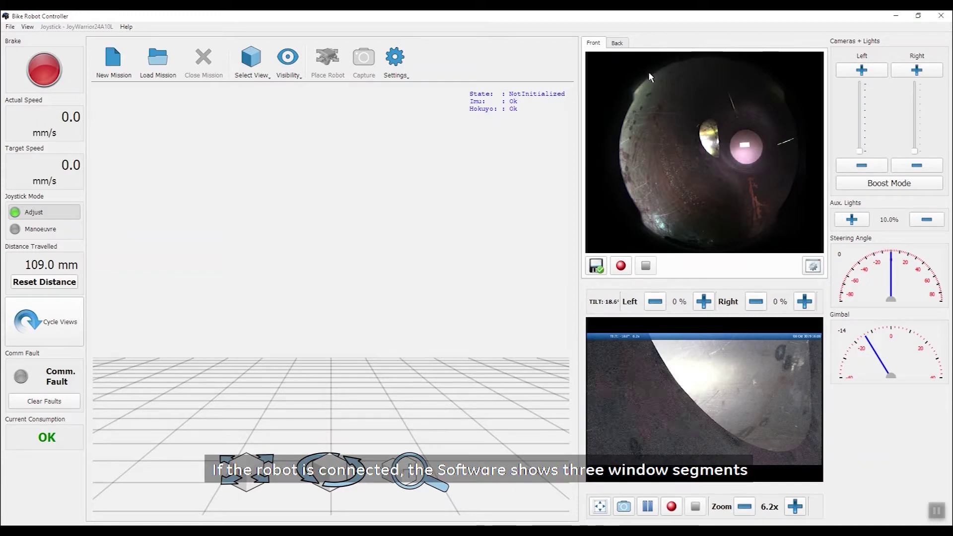
{"action": "left_click", "coordinate": [616, 44]}
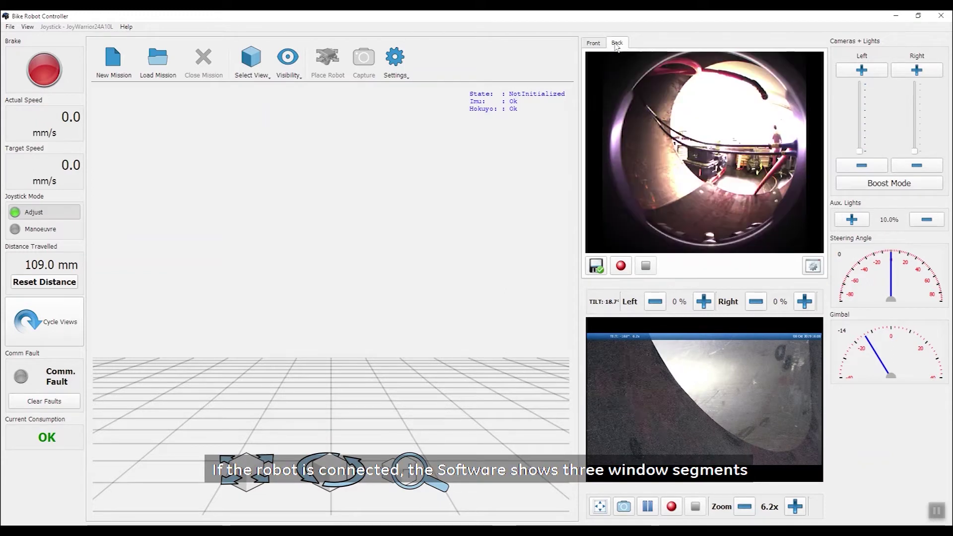
{"action": "left_click", "coordinate": [594, 43]}
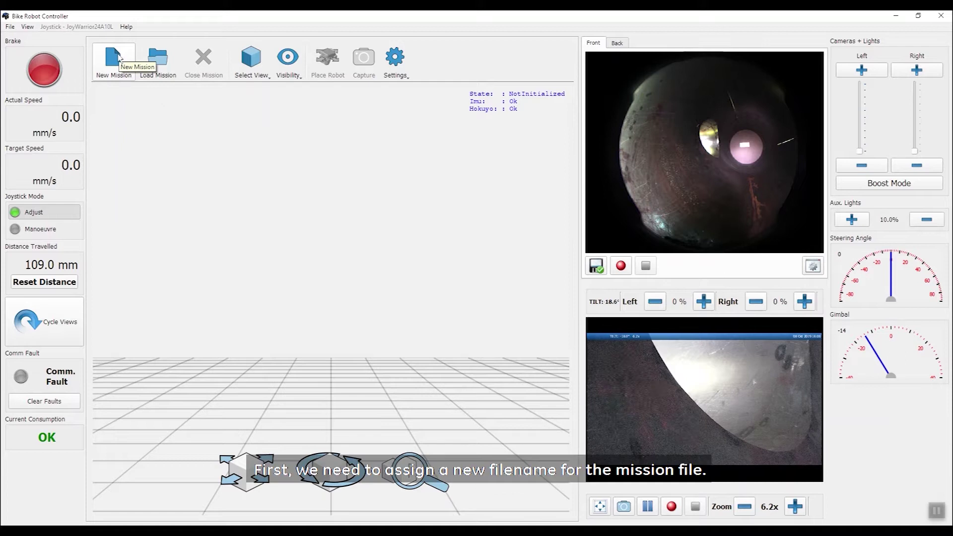
- Start a new mission and save it as test_mission_in_pipe_mockup
{"action": "left_click", "coordinate": [119, 58]}
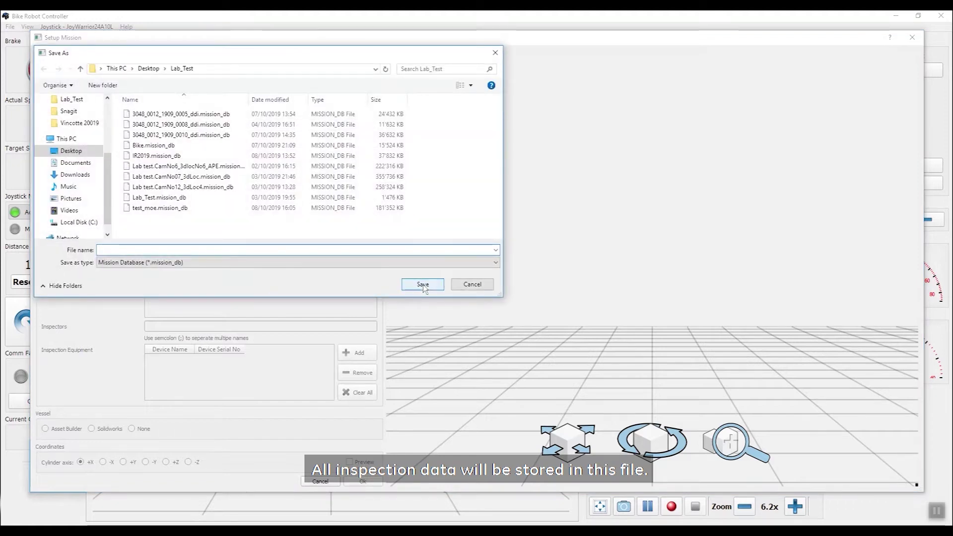
{"action": "type", "text": "test_mission_in_pipe_mockup"}
{"action": "left_click", "coordinate": [415, 287]}
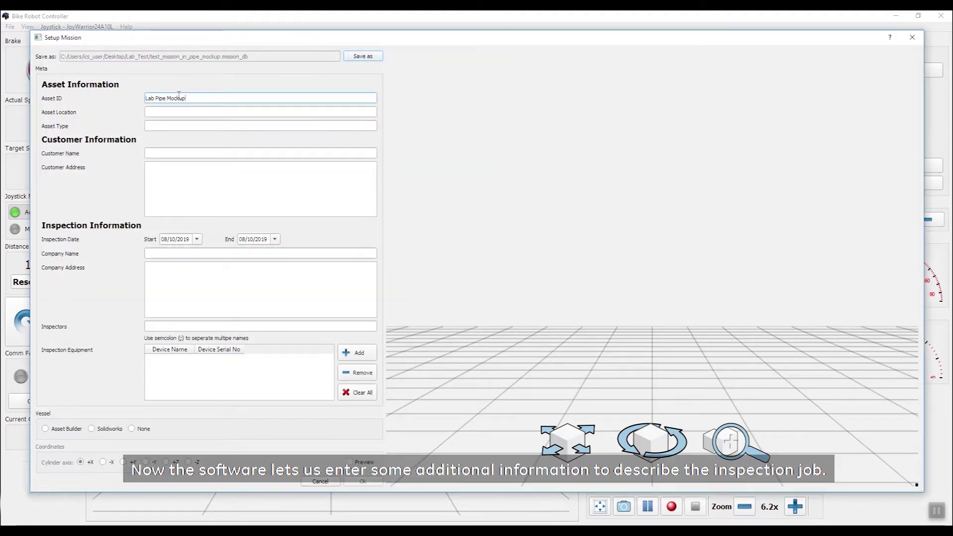
- Enter asset location 'mockup', the customer name, company address and inspector details
{"action": "left_click", "coordinate": [150, 111]}
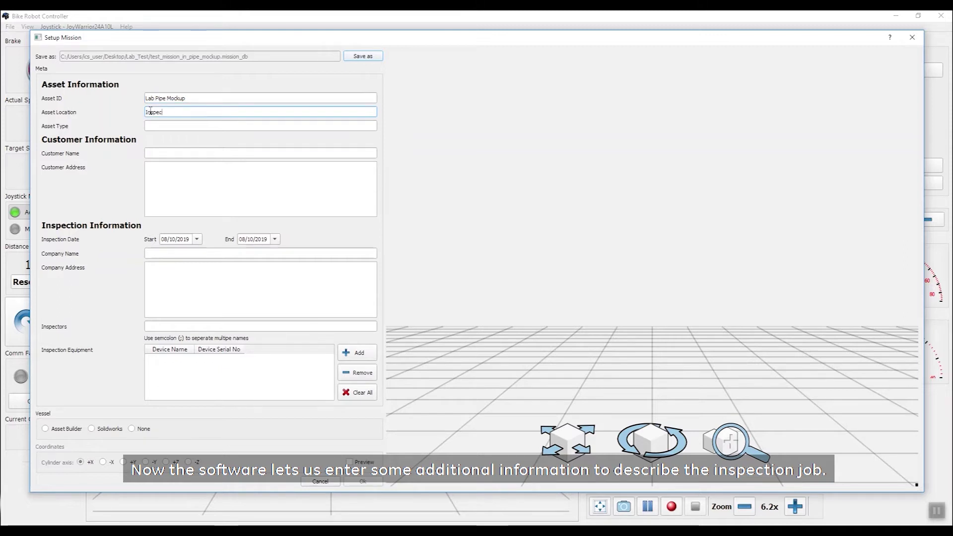
{"action": "left_click", "coordinate": [157, 150]}
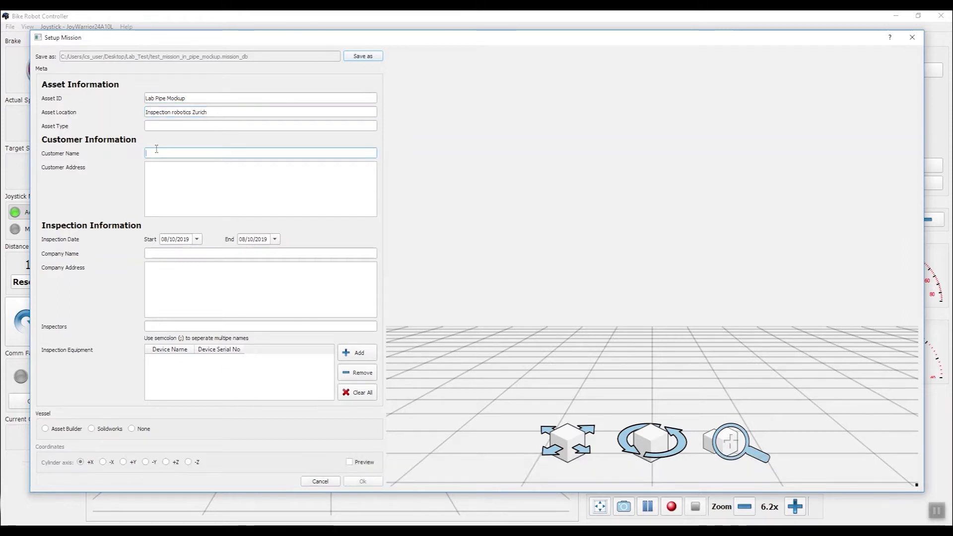
{"action": "type", "text": "mockup"}
{"action": "left_click", "coordinate": [179, 153]}
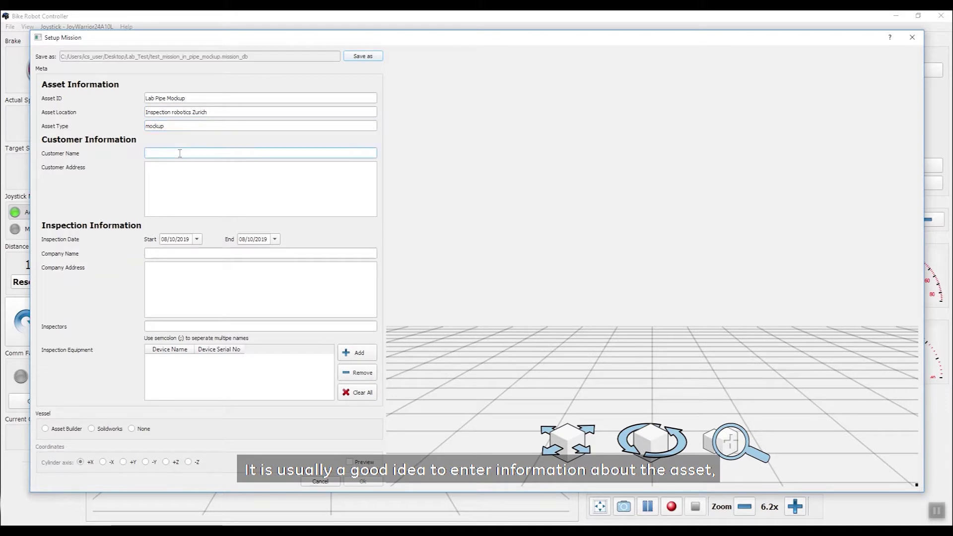
{"action": "type", "text": "Technoparkstrasse 1"}
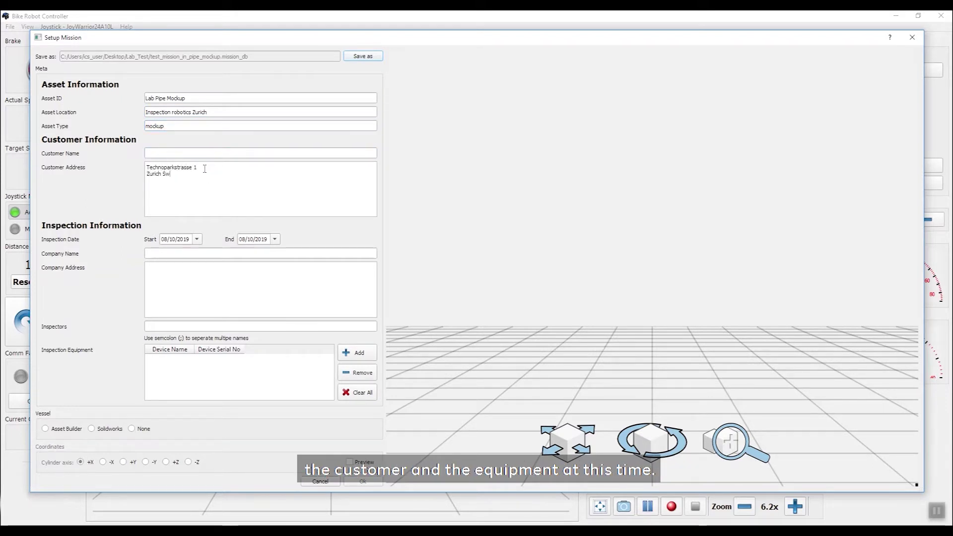
{"action": "type", "text": "d"}
{"action": "left_click", "coordinate": [182, 154]}
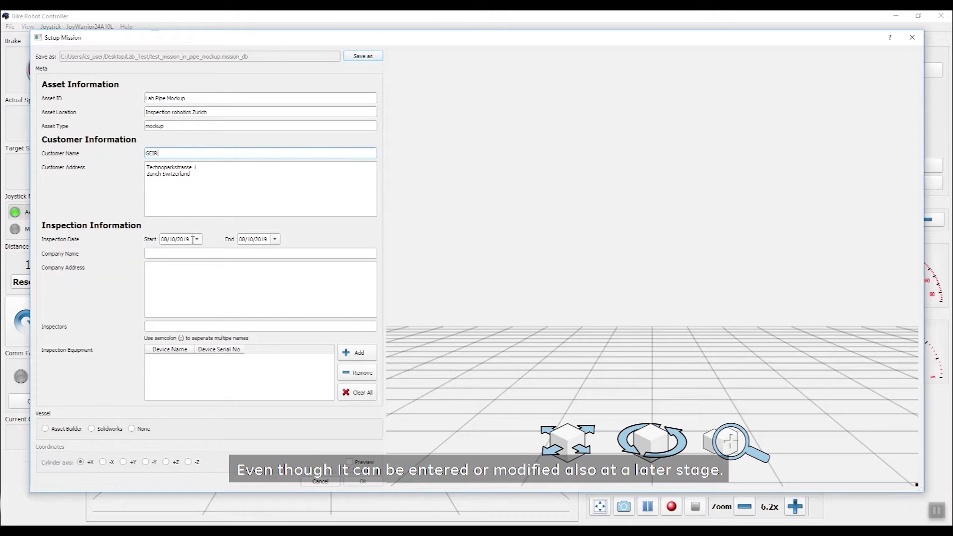
{"action": "left_click", "coordinate": [177, 252]}
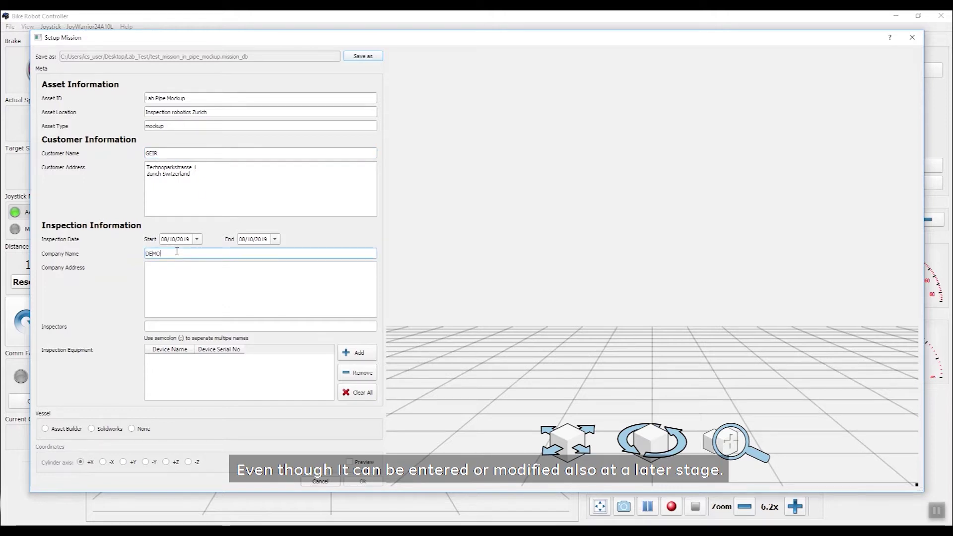
{"action": "left_click", "coordinate": [174, 270]}
{"action": "type", "text": "DEMO Address"}
{"action": "left_click", "coordinate": [175, 326]}
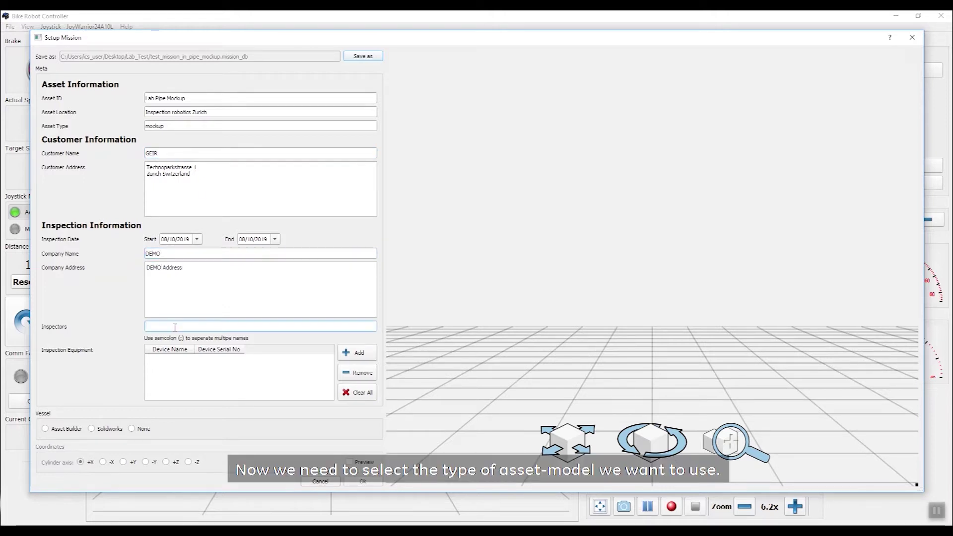
{"action": "type", "text": "MO"}
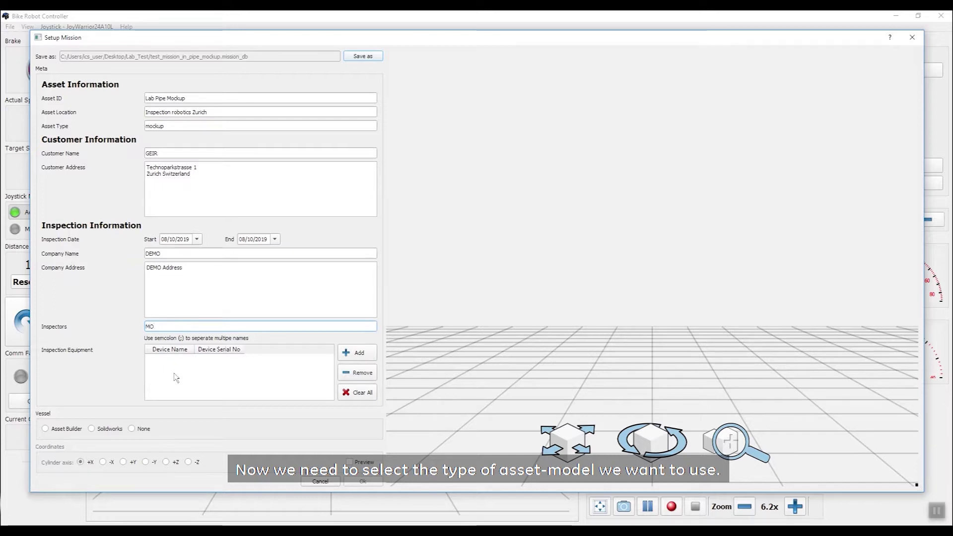
- Add an inspection equipment row named BIKE
{"action": "left_click", "coordinate": [352, 354]}
{"action": "left_click", "coordinate": [174, 362]}
{"action": "type", "text": "BIKE"}
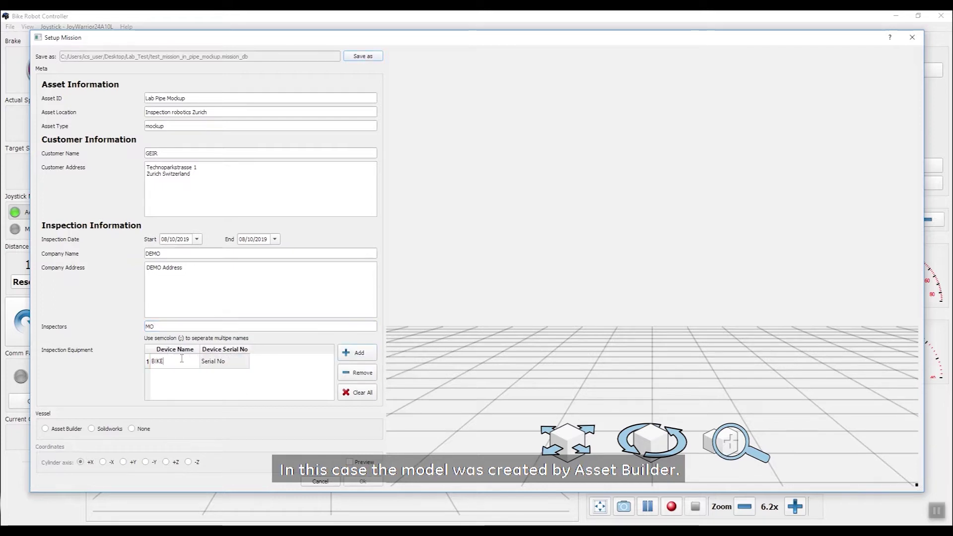
- Load the Asset Builder model Pipe_Mockup_Flanch.stl as the mission's vessel
{"action": "left_click", "coordinate": [45, 429]}
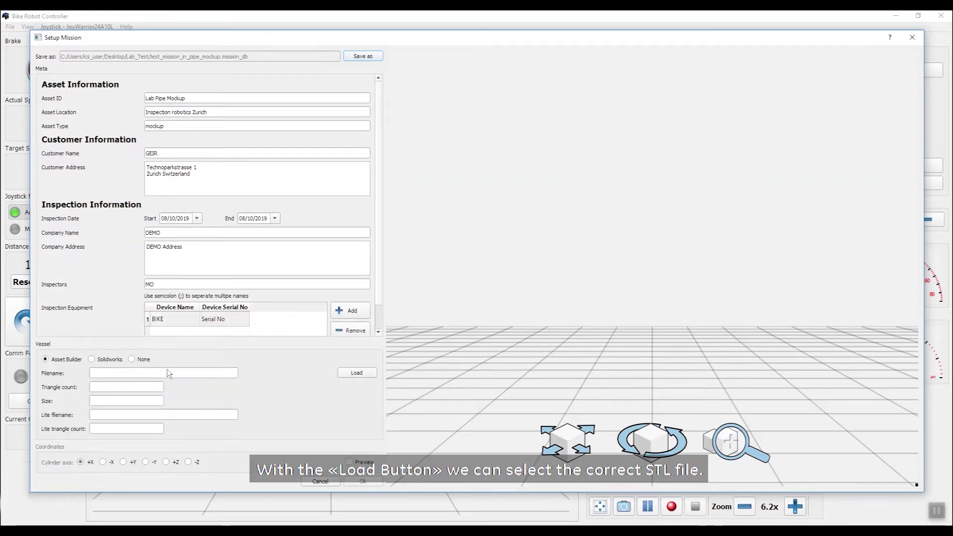
{"action": "left_click", "coordinate": [355, 374]}
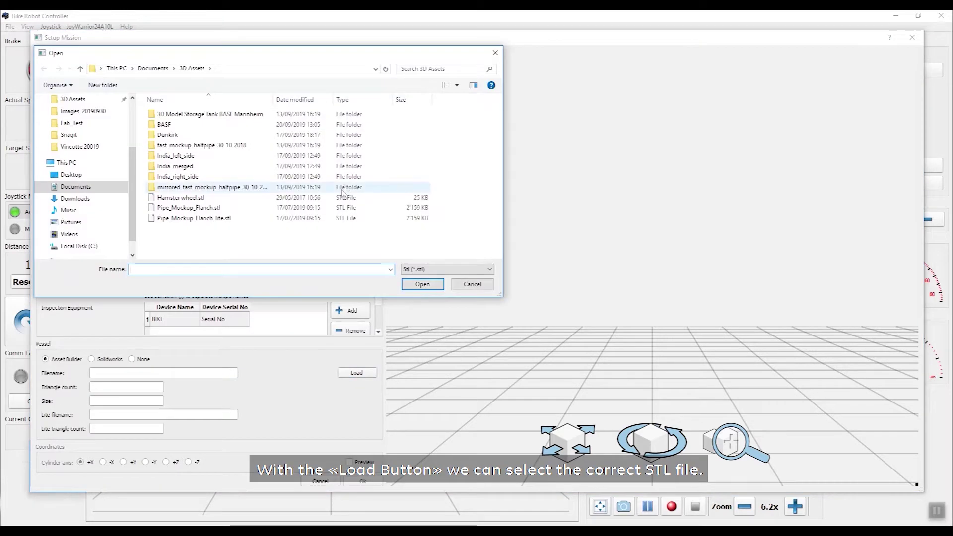
{"action": "left_click", "coordinate": [224, 209]}
{"action": "left_click", "coordinate": [422, 283]}
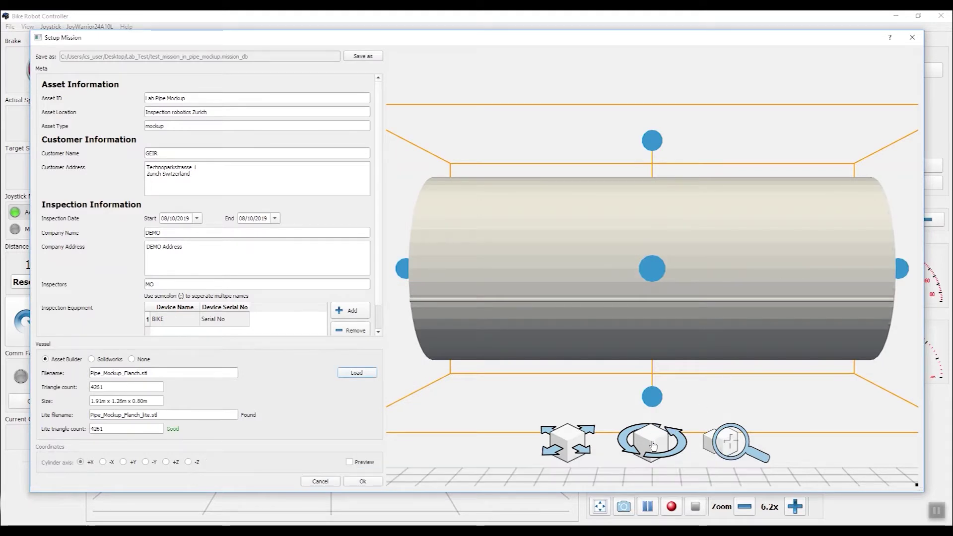
- Orbit and zoom the pipe preview, clip it open from the top, and accept the setup
{"action": "left_click_drag", "start_coordinate": [558, 250], "coordinate": [864, 292]}
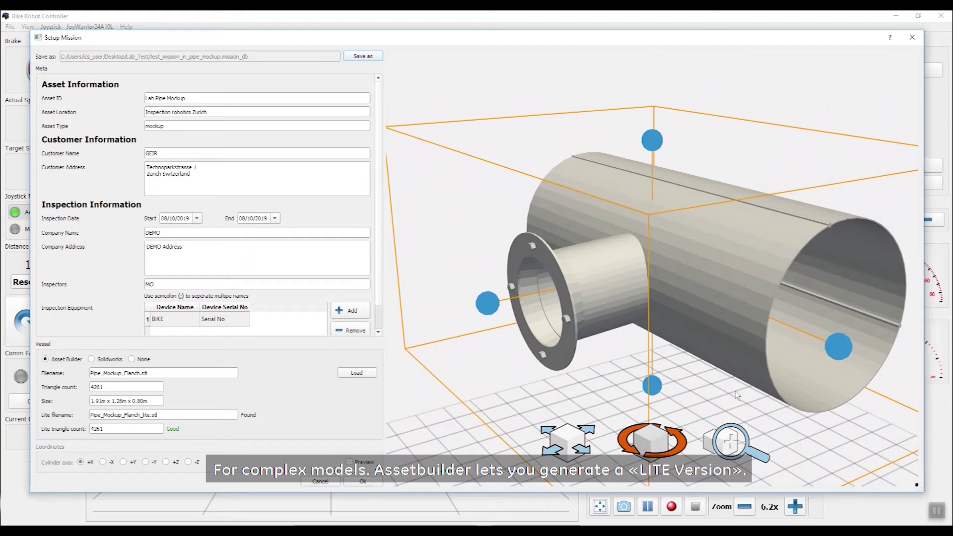
{"action": "right_click_drag", "start_coordinate": [811, 221], "coordinate": [715, 293]}
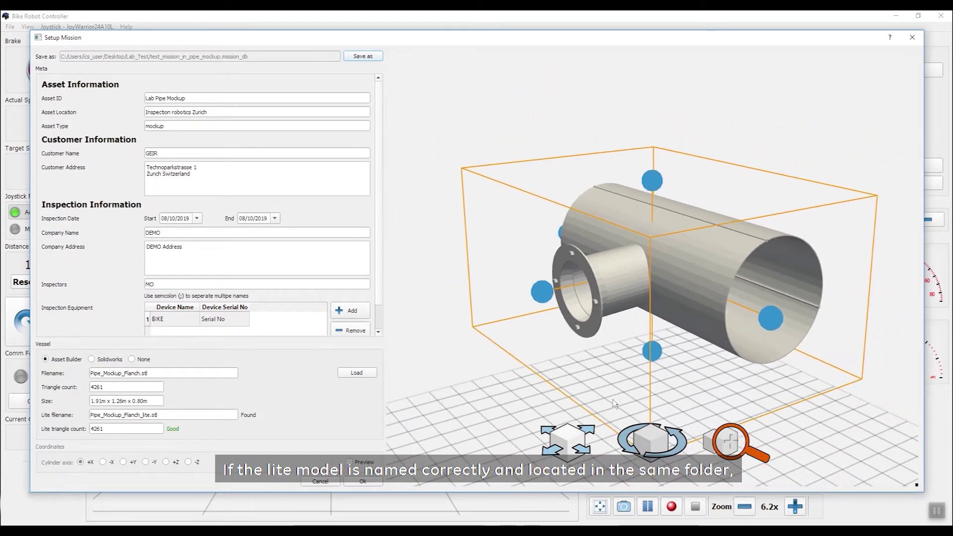
{"action": "middle_click_drag", "start_coordinate": [653, 326], "coordinate": [613, 281]}
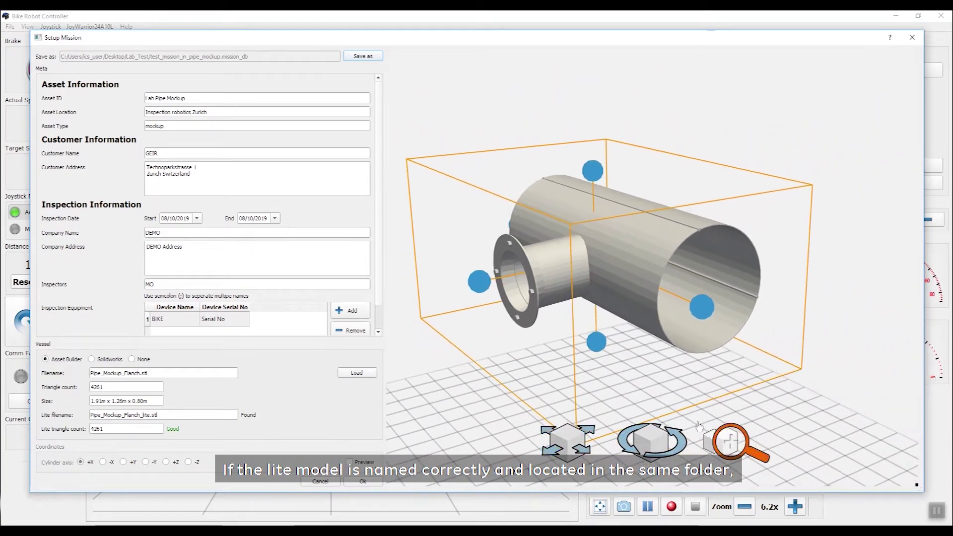
{"action": "right_click_drag", "start_coordinate": [614, 281], "coordinate": [665, 311]}
{"action": "left_click_drag", "start_coordinate": [665, 312], "coordinate": [565, 303]}
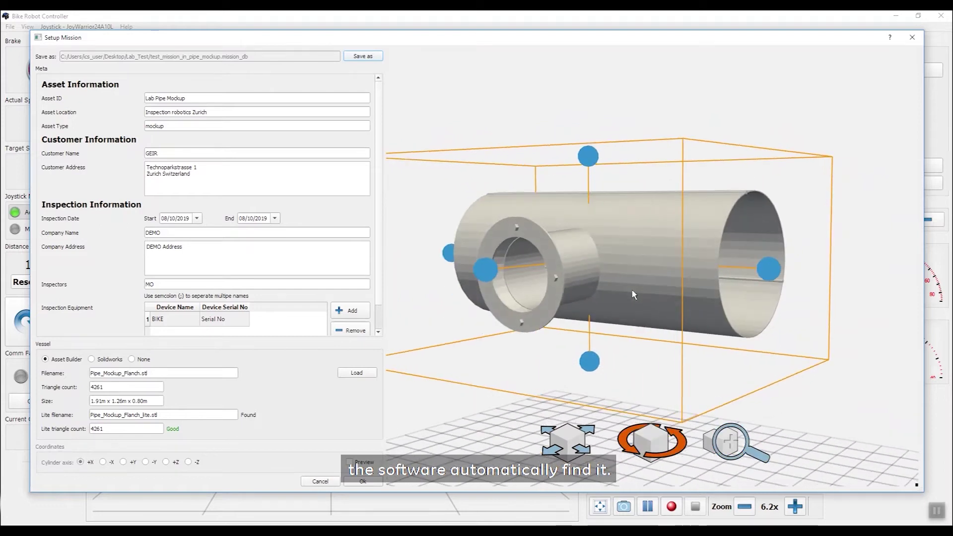
{"action": "left_click_drag", "start_coordinate": [589, 164], "coordinate": [588, 233]}
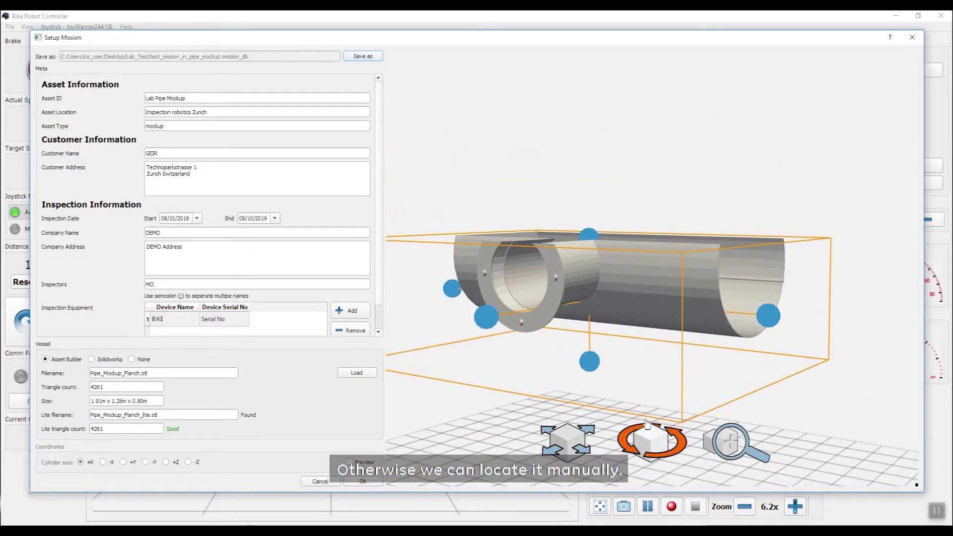
{"action": "left_click_drag", "start_coordinate": [618, 323], "coordinate": [641, 380]}
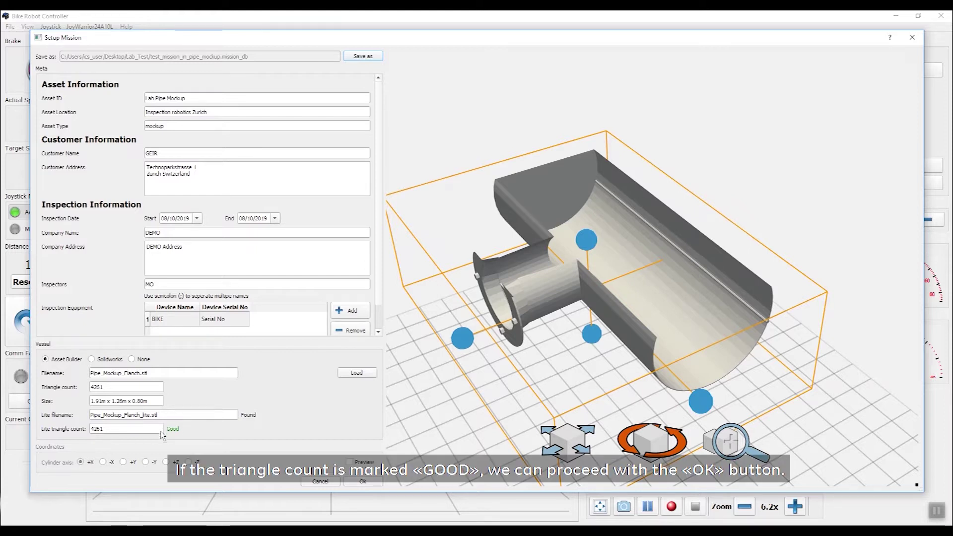
{"action": "left_click", "coordinate": [361, 482]}
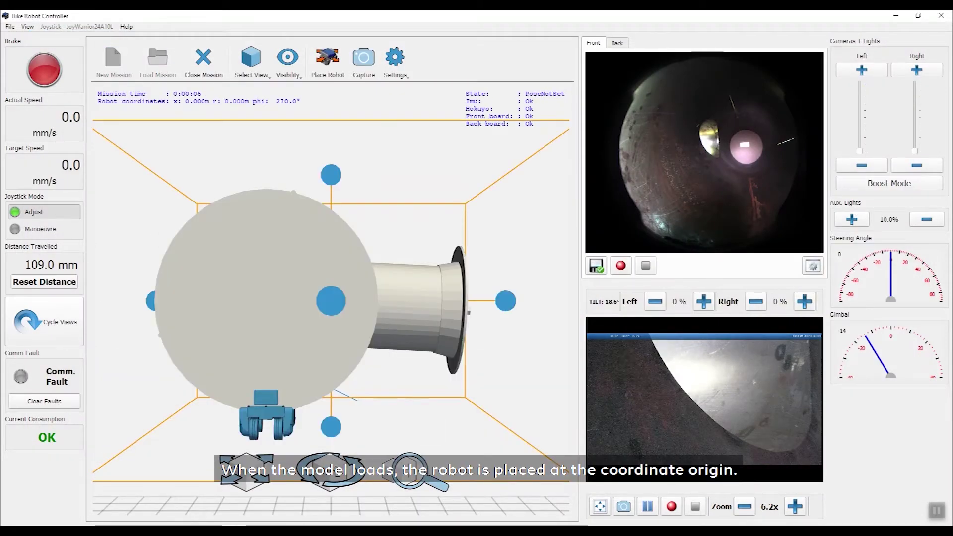
- Orbit the main 3D view to inspect the cut-away pipe and its flanged branch
{"action": "left_click_drag", "start_coordinate": [330, 471], "coordinate": [320, 322]}
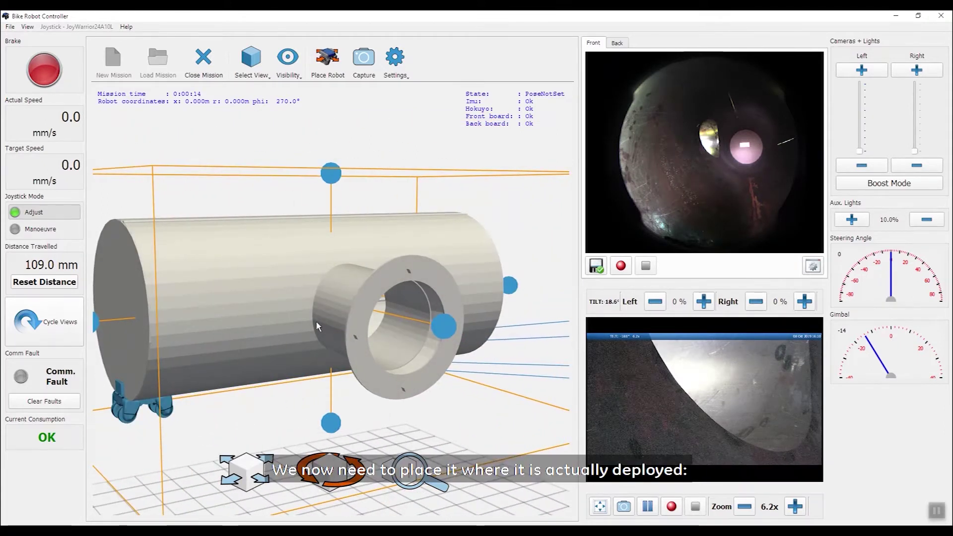
{"action": "left_click_drag", "start_coordinate": [472, 272], "coordinate": [433, 328]}
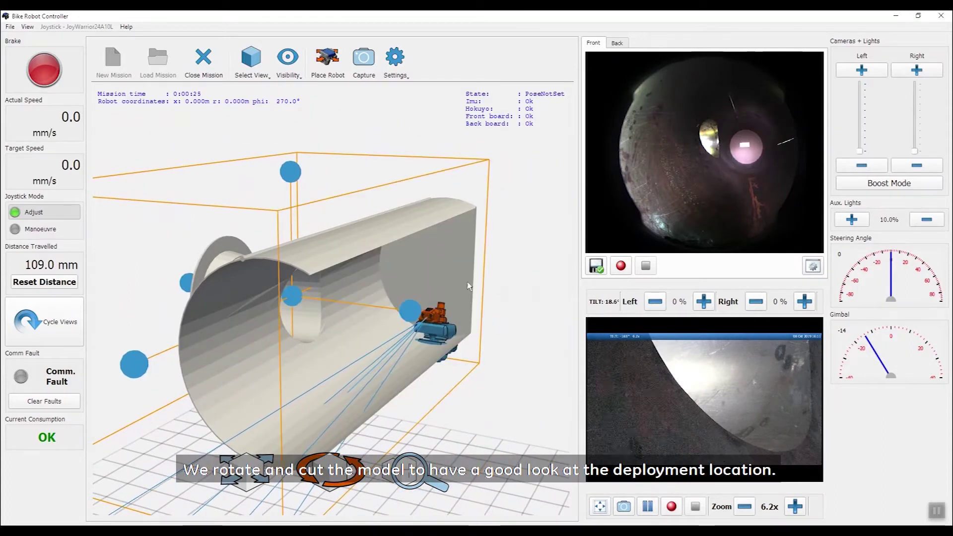
{"action": "left_click_drag", "start_coordinate": [467, 281], "coordinate": [512, 421]}
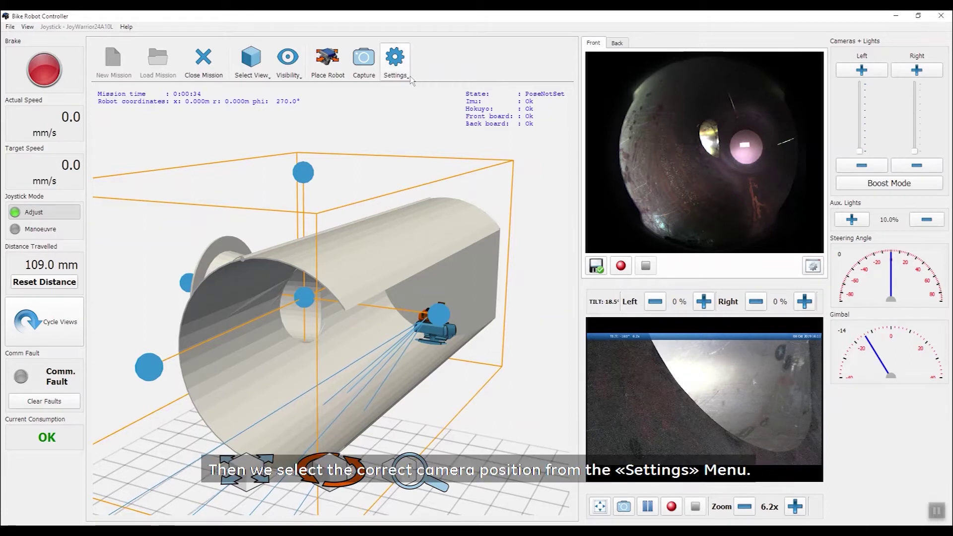
{"action": "left_click", "coordinate": [395, 62]}
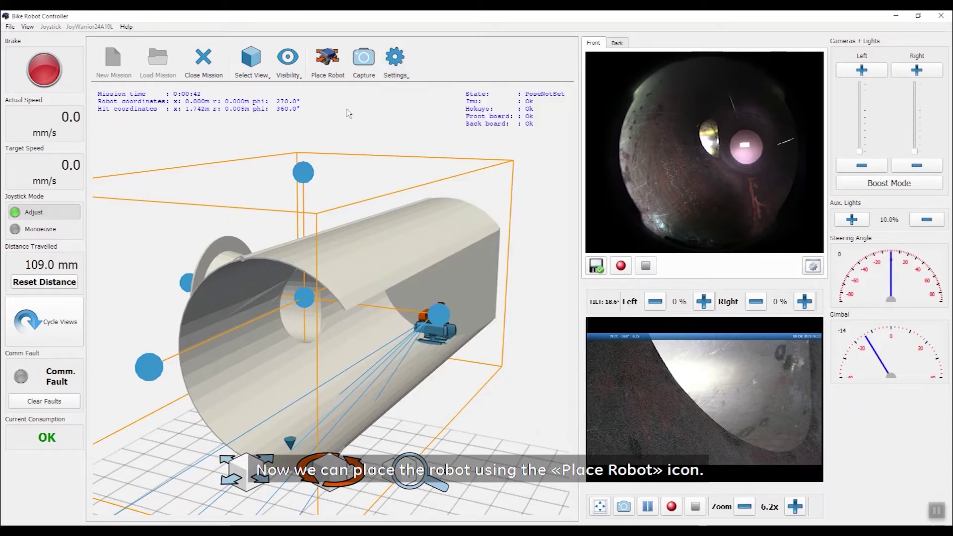
- Place the robot on the pipe floor and confirm it, making the mission Active
{"action": "left_click", "coordinate": [327, 62]}
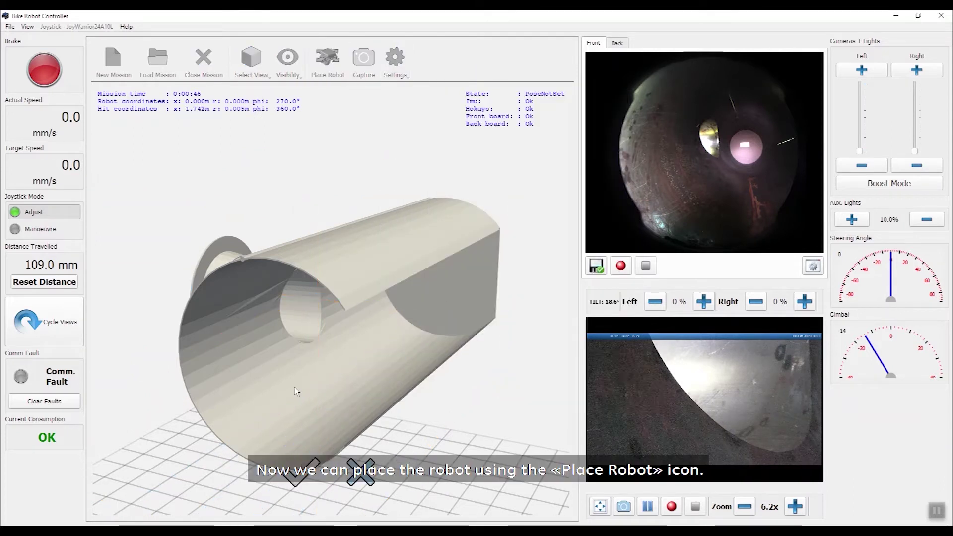
{"action": "left_click", "coordinate": [285, 441]}
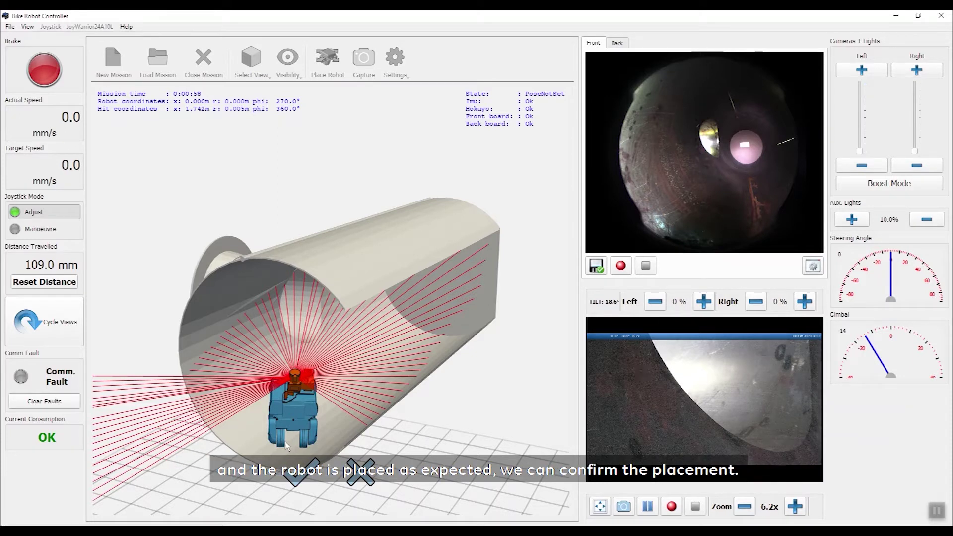
{"action": "left_click", "coordinate": [304, 480]}
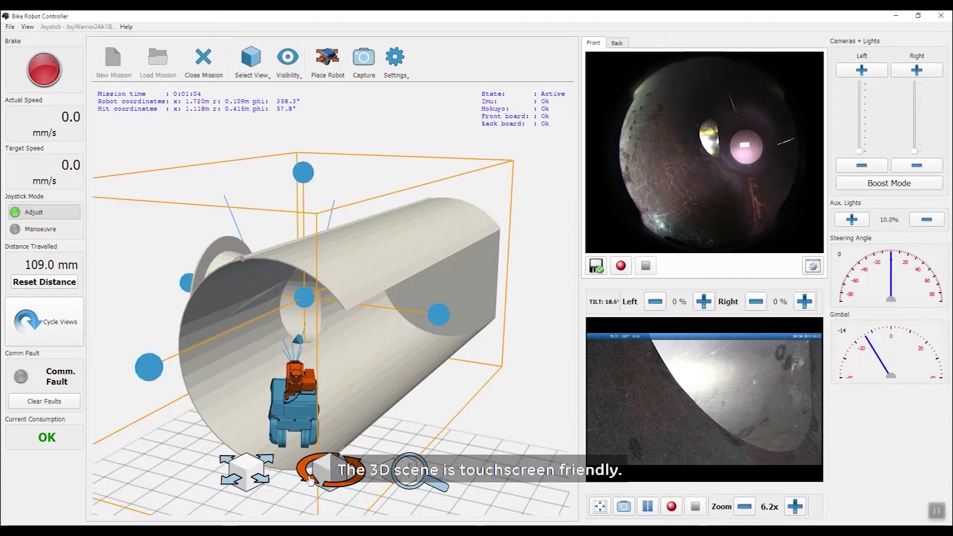
- Orbit and zoom the 3D scene, pulling the right and top clipping planes into the pipe
{"action": "left_click_drag", "start_coordinate": [310, 481], "coordinate": [334, 396]}
{"action": "middle_click_drag", "start_coordinate": [334, 396], "coordinate": [403, 360]}
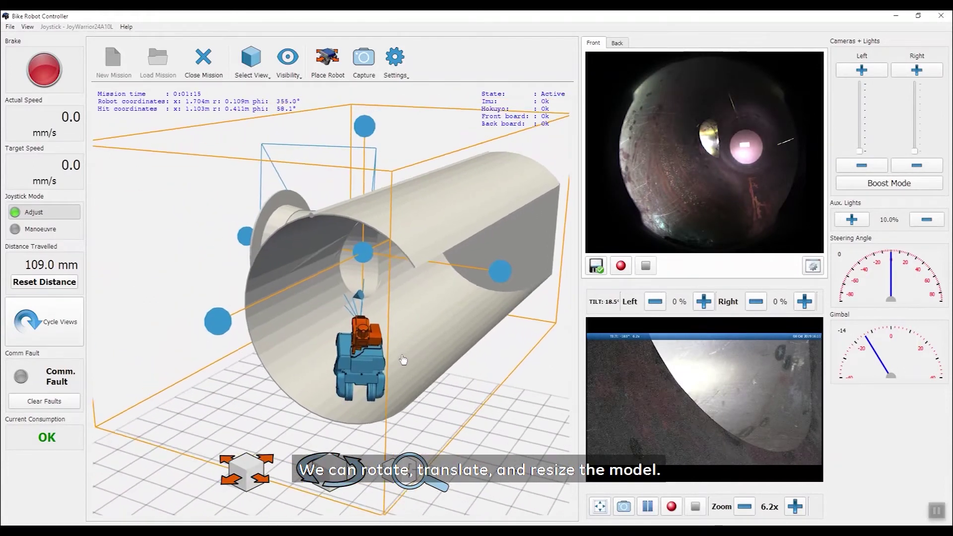
{"action": "left_click_drag", "start_coordinate": [403, 360], "coordinate": [426, 313]}
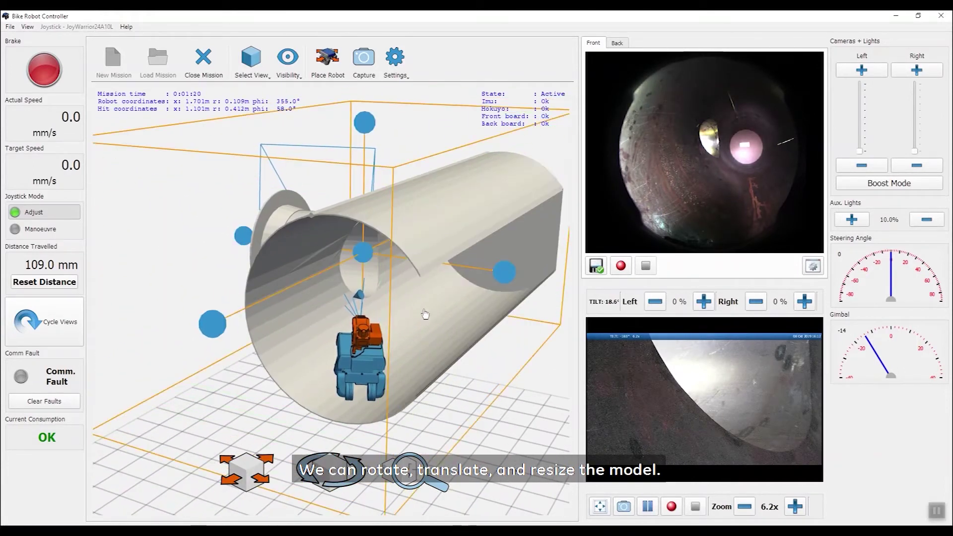
{"action": "mouse_move", "coordinate": [508, 278]}
{"action": "left_mouse_down"}
{"action": "mouse_move", "coordinate": [476, 275]}
{"action": "mouse_move", "coordinate": [552, 287]}
{"action": "left_mouse_up"}
{"action": "scroll", "coordinate": [411, 444], "scroll_direction": "up", "scroll_amount": 2}
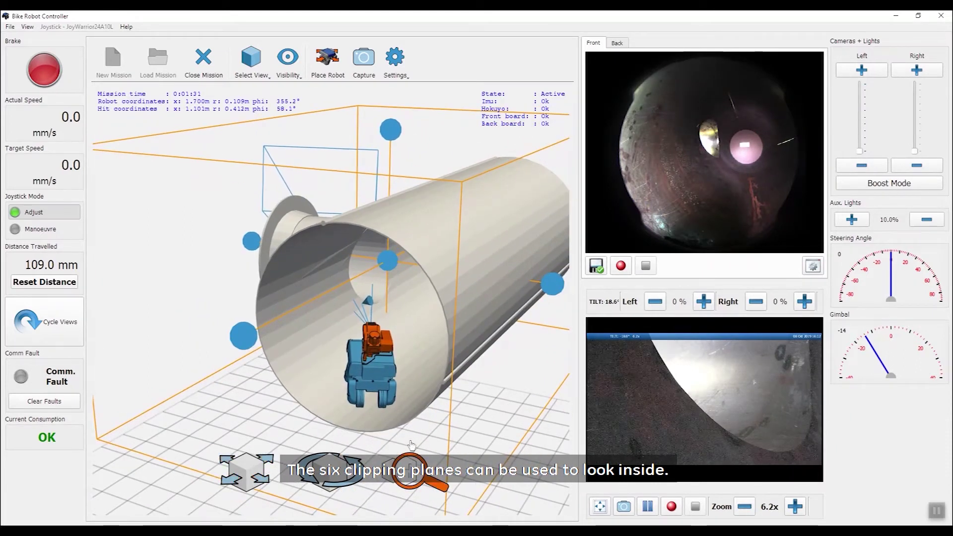
{"action": "left_click_drag", "start_coordinate": [411, 444], "coordinate": [314, 320]}
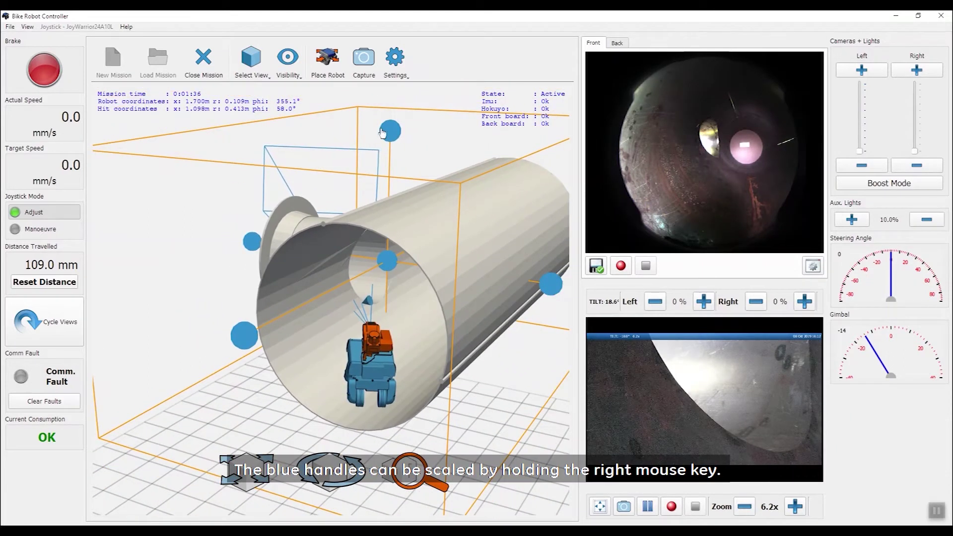
{"action": "left_click_drag", "start_coordinate": [382, 133], "coordinate": [382, 210]}
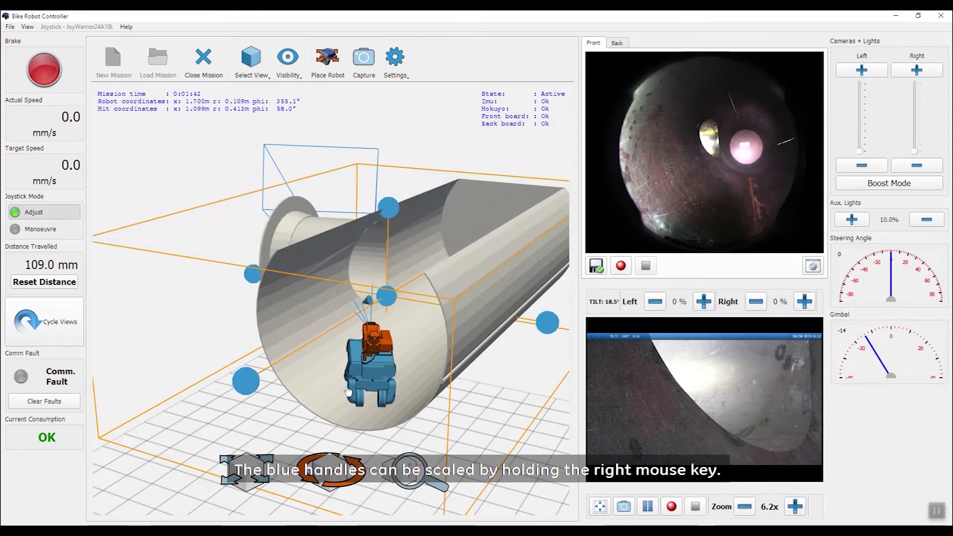
{"action": "left_click_drag", "start_coordinate": [347, 392], "coordinate": [367, 317]}
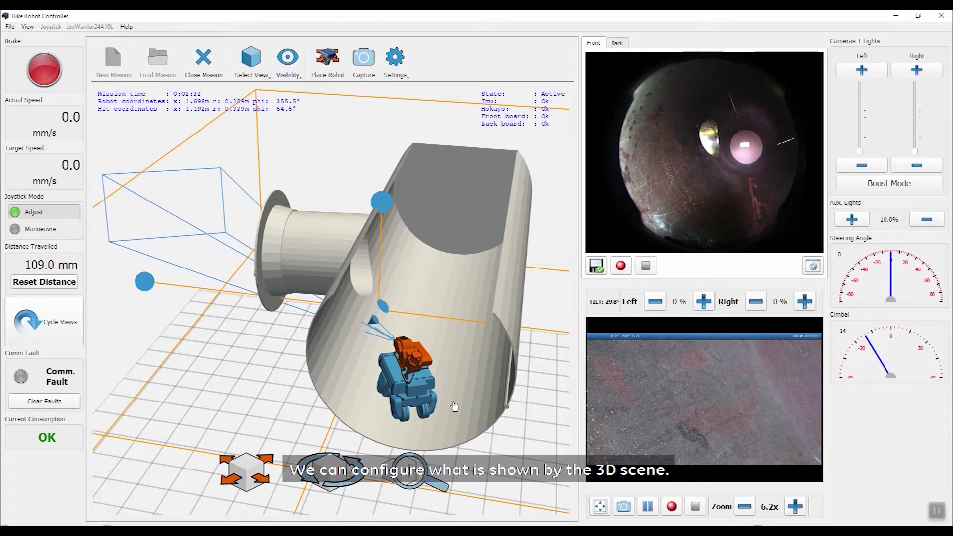
{"action": "left_click", "coordinate": [256, 69]}
{"action": "left_click", "coordinate": [246, 135]}
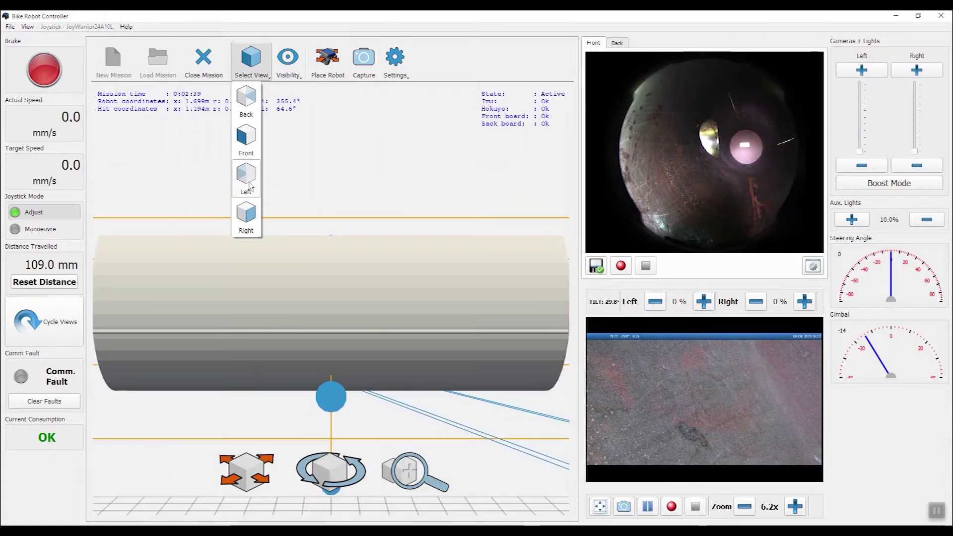
{"action": "left_click", "coordinate": [246, 174]}
{"action": "left_click", "coordinate": [250, 213]}
{"action": "left_click", "coordinate": [246, 97]}
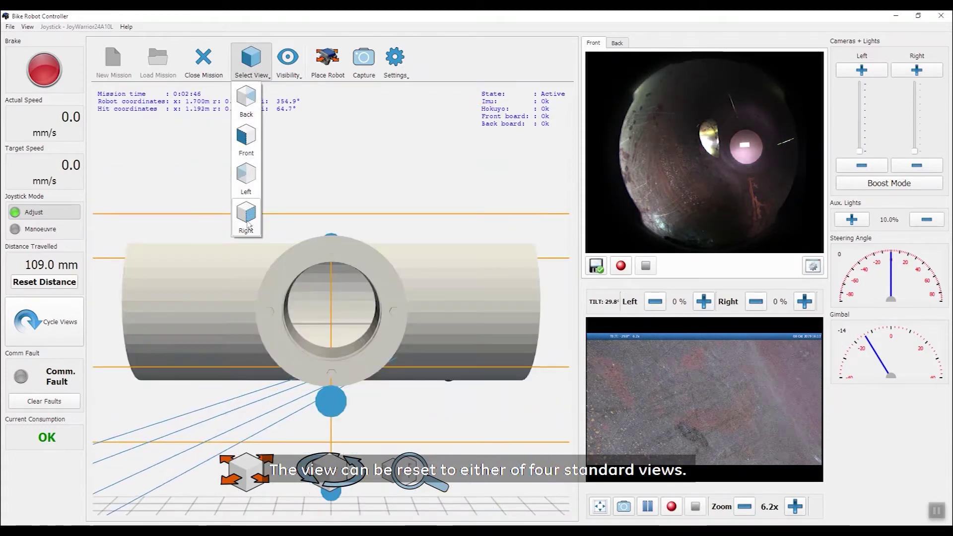
{"action": "left_click", "coordinate": [248, 214]}
{"action": "left_click_drag", "start_coordinate": [441, 341], "coordinate": [387, 347]}
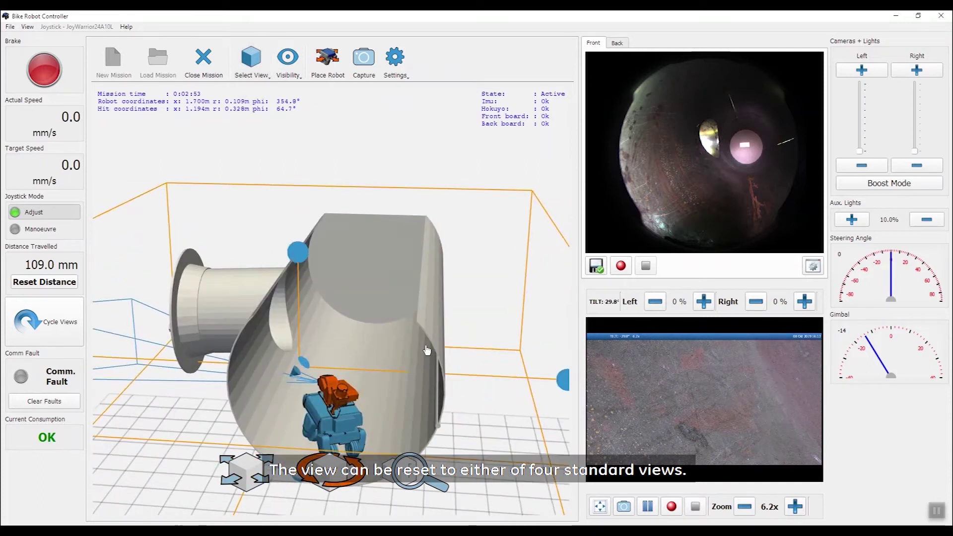
{"action": "left_click", "coordinate": [291, 67]}
{"action": "left_click", "coordinate": [299, 93]}
{"action": "left_click", "coordinate": [303, 95]}
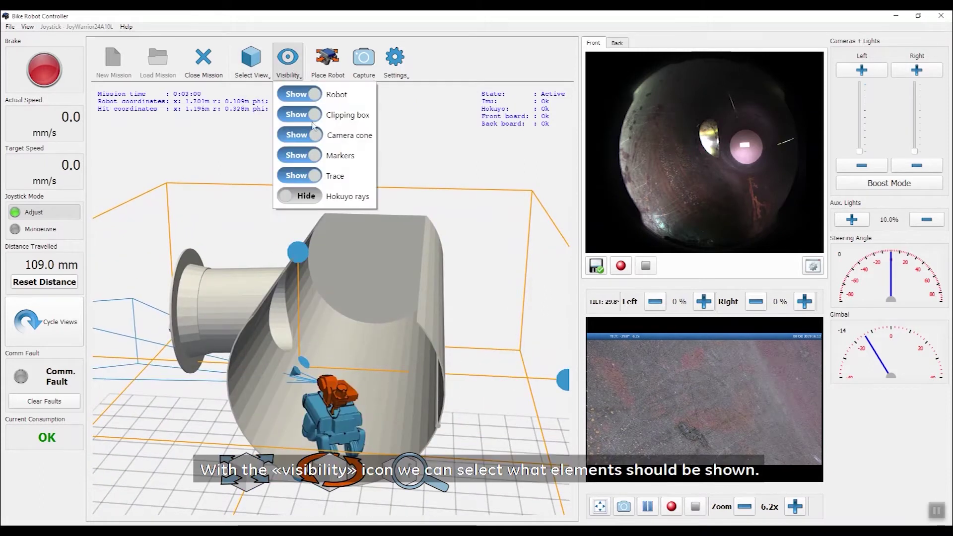
{"action": "left_click", "coordinate": [313, 116]}
{"action": "left_click", "coordinate": [312, 116]}
{"action": "left_click", "coordinate": [314, 134]}
{"action": "left_click", "coordinate": [314, 134]}
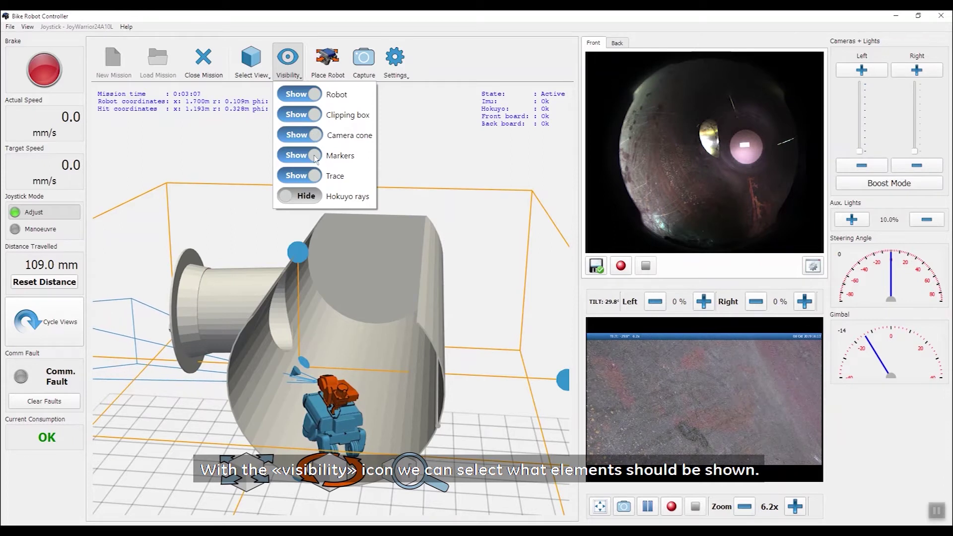
{"action": "left_click", "coordinate": [306, 196]}
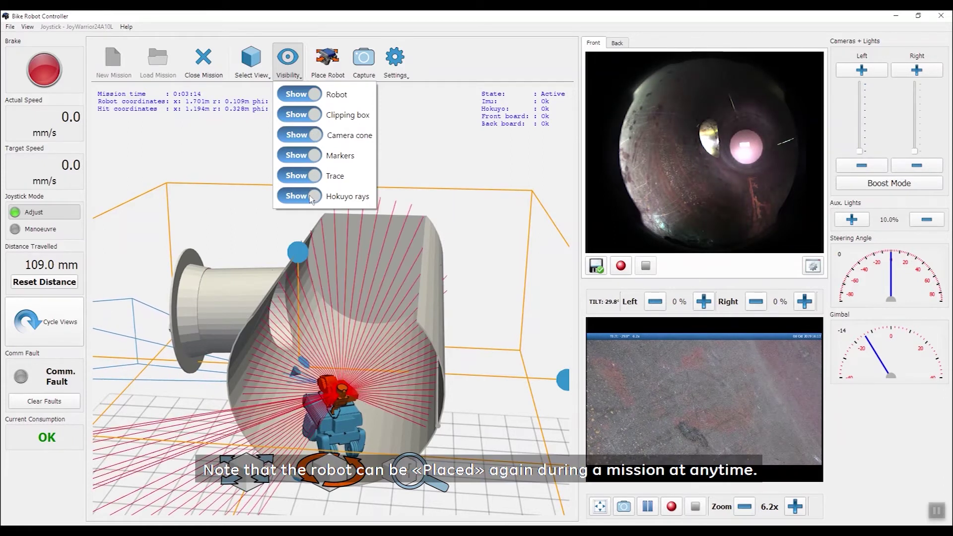
{"action": "left_click", "coordinate": [310, 196]}
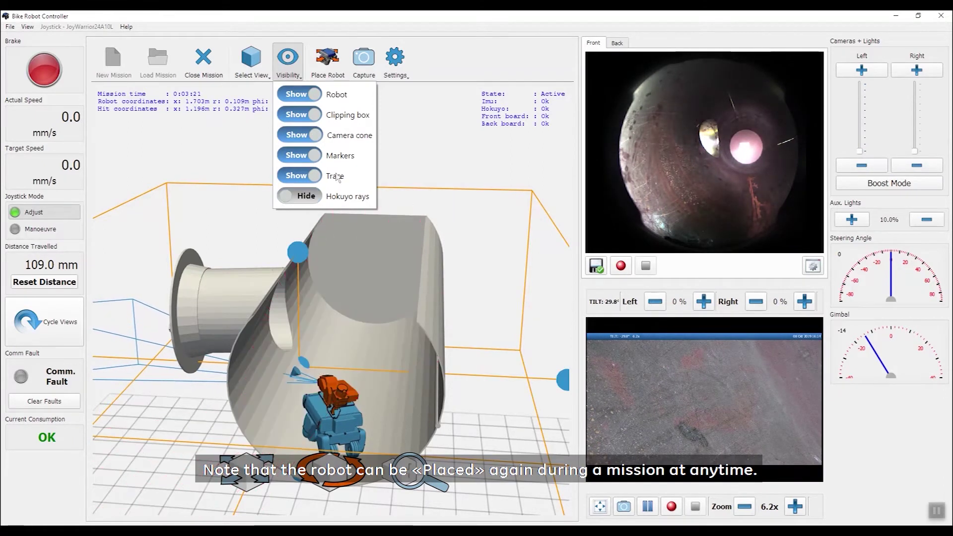
{"action": "left_click", "coordinate": [402, 158]}
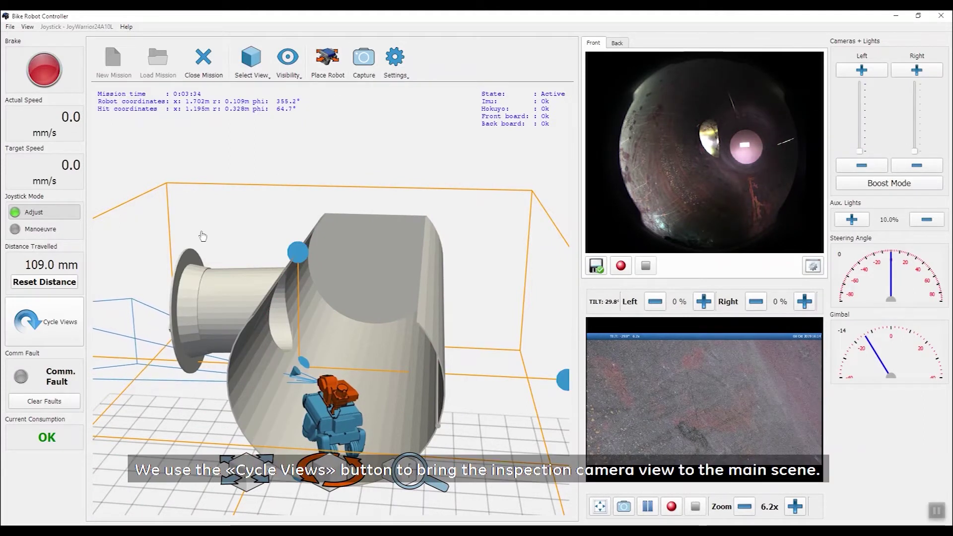
- Swap the inspection camera feed into the main area, shrinking the 3D pipe view
{"action": "left_click", "coordinate": [58, 324]}
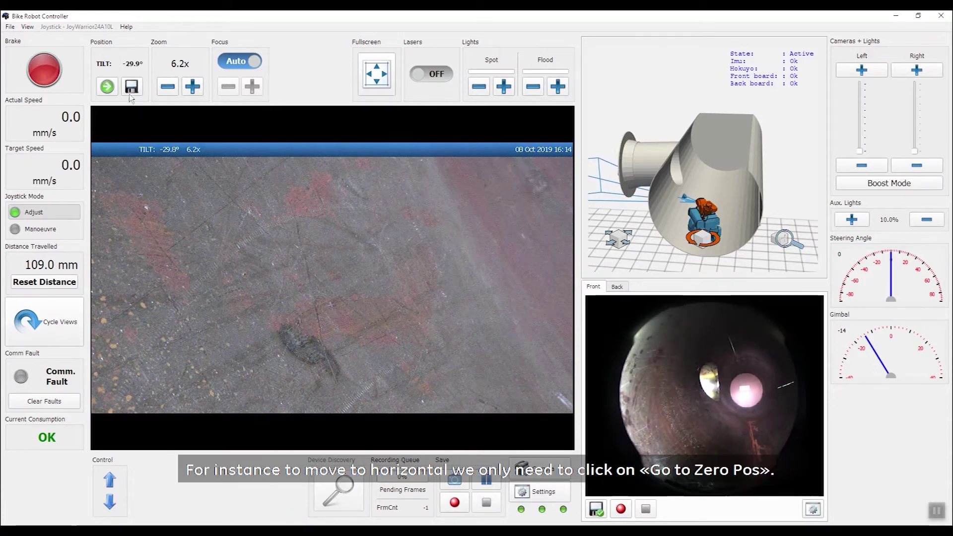
- Tilt the inspection camera to its zero preset and raise the spot and flood lights
{"action": "left_click", "coordinate": [107, 88]}
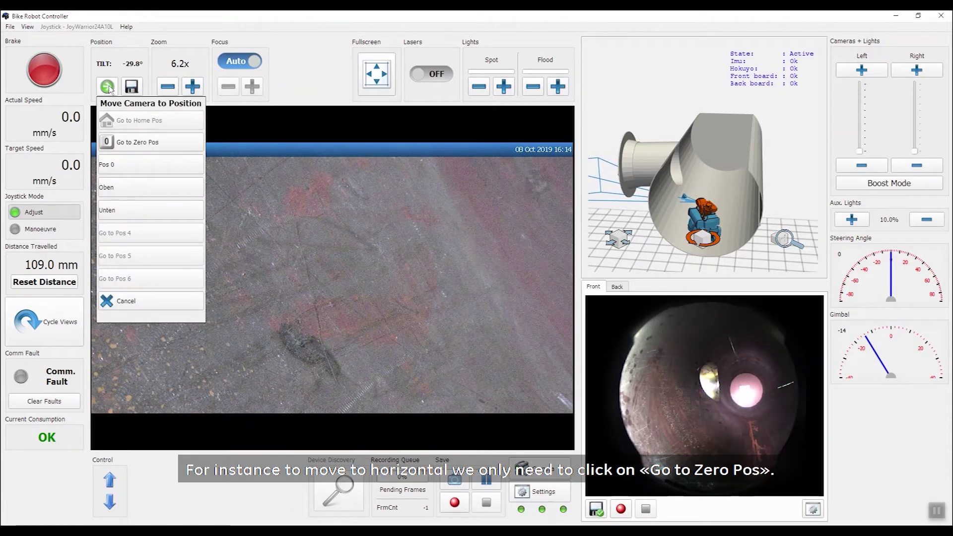
{"action": "left_click", "coordinate": [124, 144]}
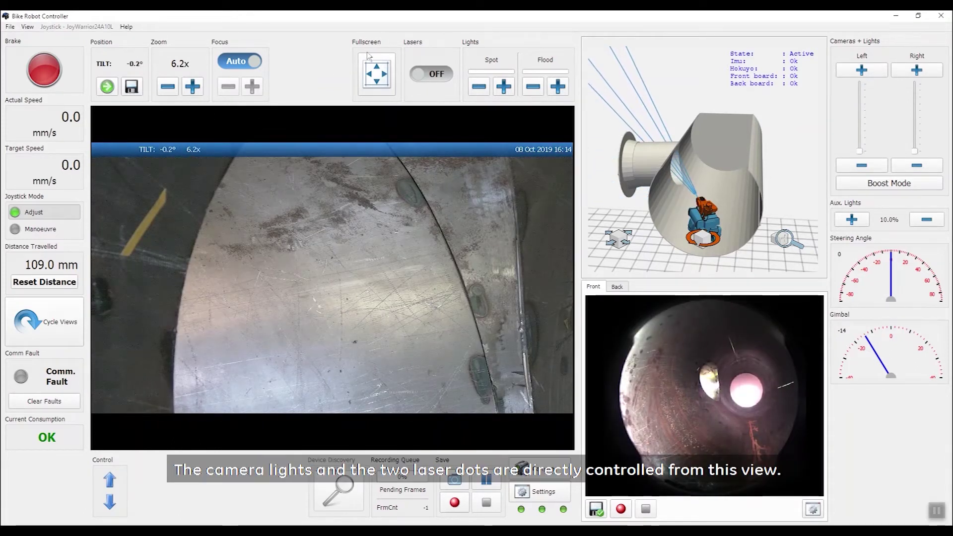
{"action": "left_click", "coordinate": [504, 86]}
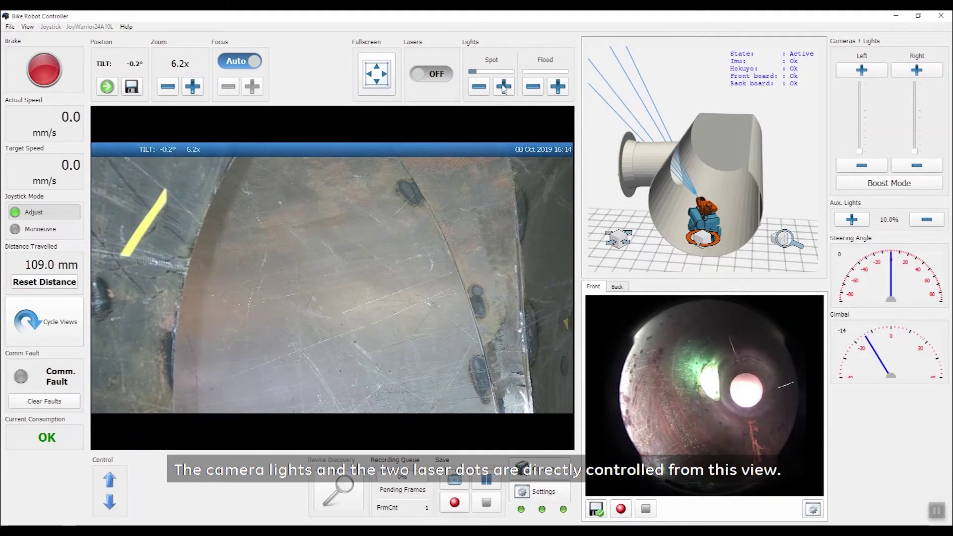
{"action": "left_click", "coordinate": [558, 87]}
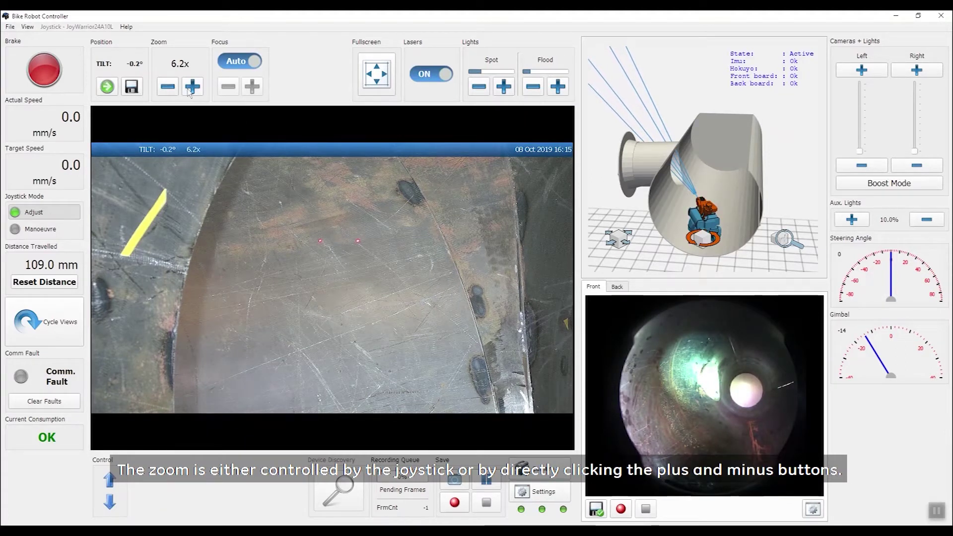
- Zoom the inspection camera out to 3.4x, then back in to 5.7x
{"action": "left_click", "coordinate": [169, 87]}
{"action": "left_click", "coordinate": [168, 87]}
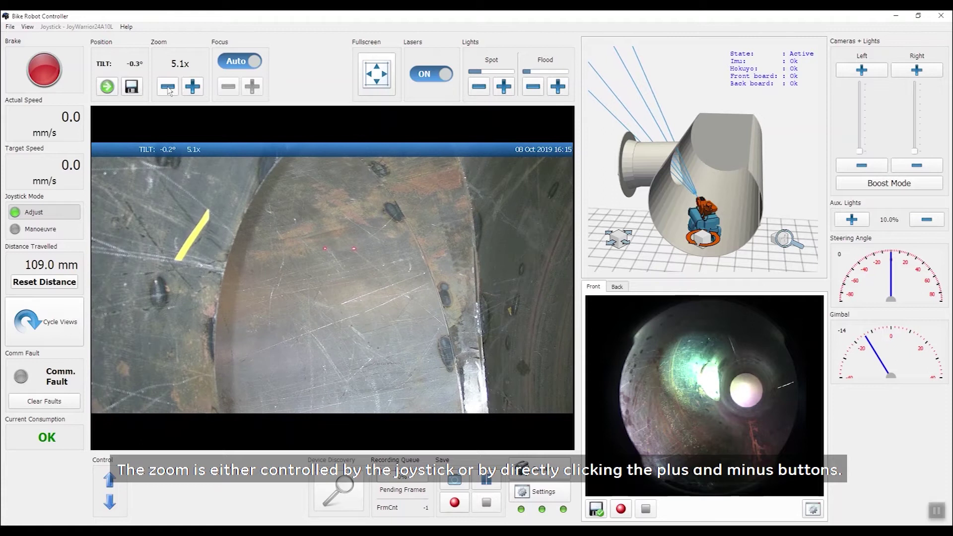
{"action": "left_click", "coordinate": [169, 87]}
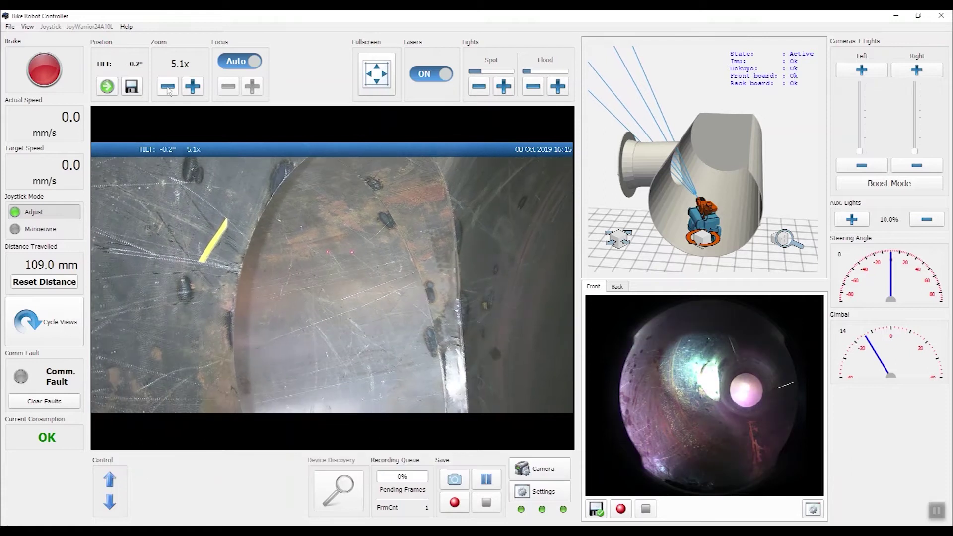
{"action": "left_click", "coordinate": [168, 88]}
{"action": "left_click", "coordinate": [169, 87]}
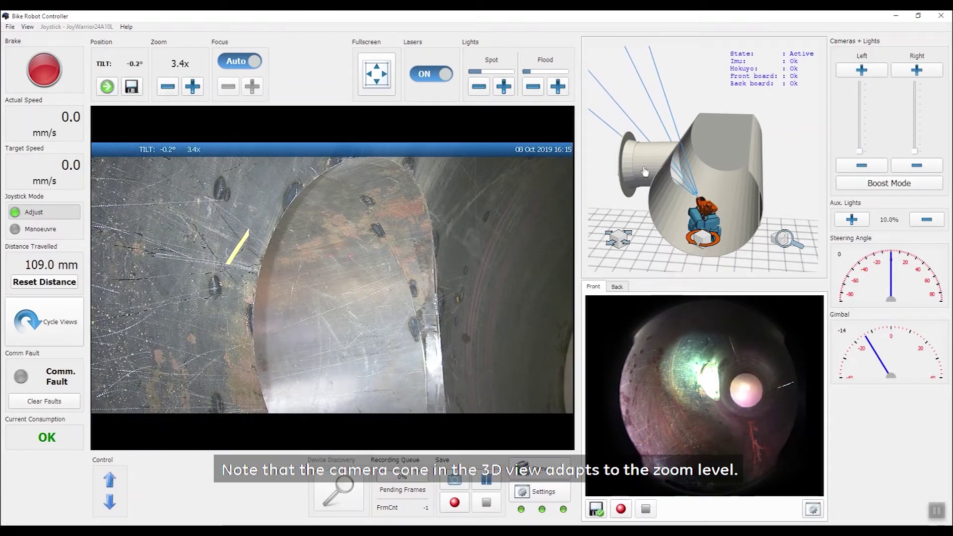
{"action": "left_click", "coordinate": [193, 87]}
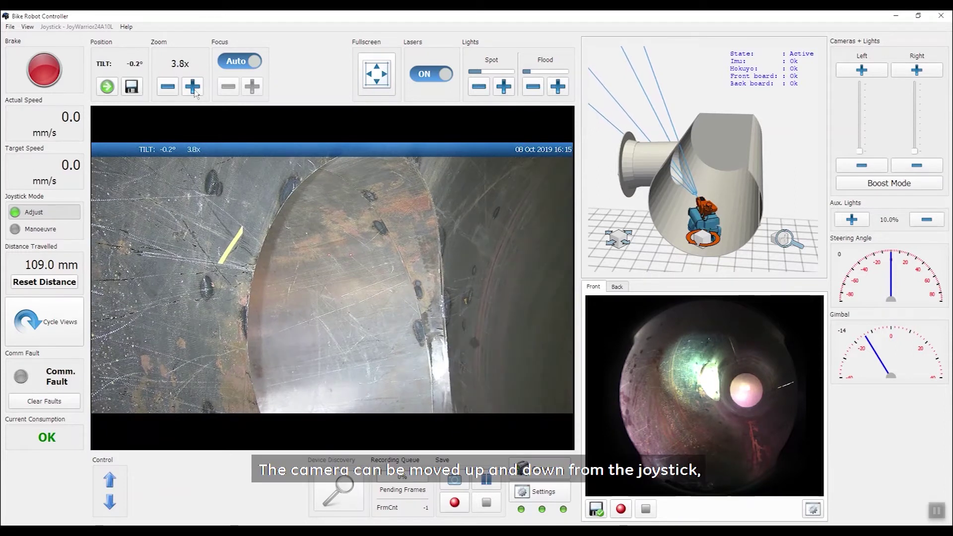
{"action": "left_click", "coordinate": [193, 87]}
{"action": "left_click", "coordinate": [193, 87]}
{"action": "left_click", "coordinate": [193, 87]}
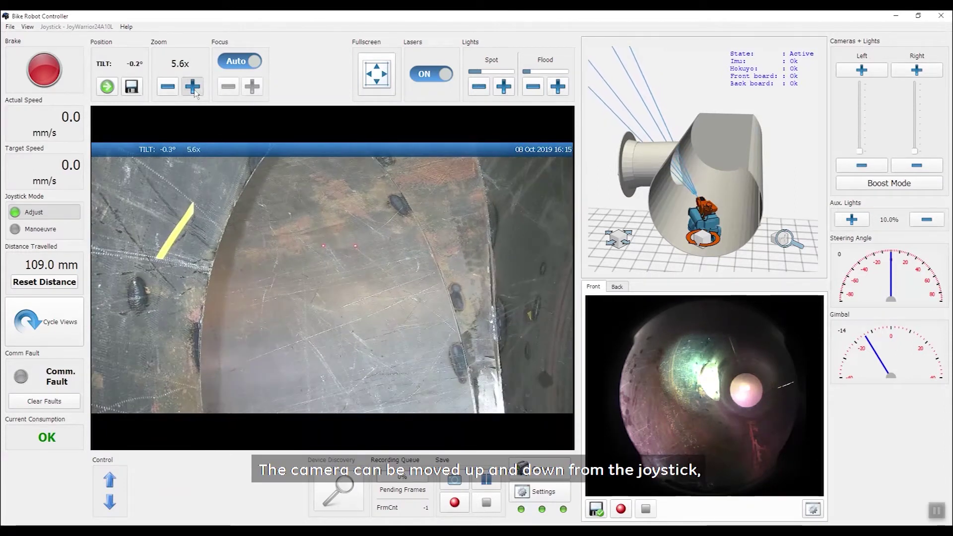
{"action": "left_click", "coordinate": [193, 87]}
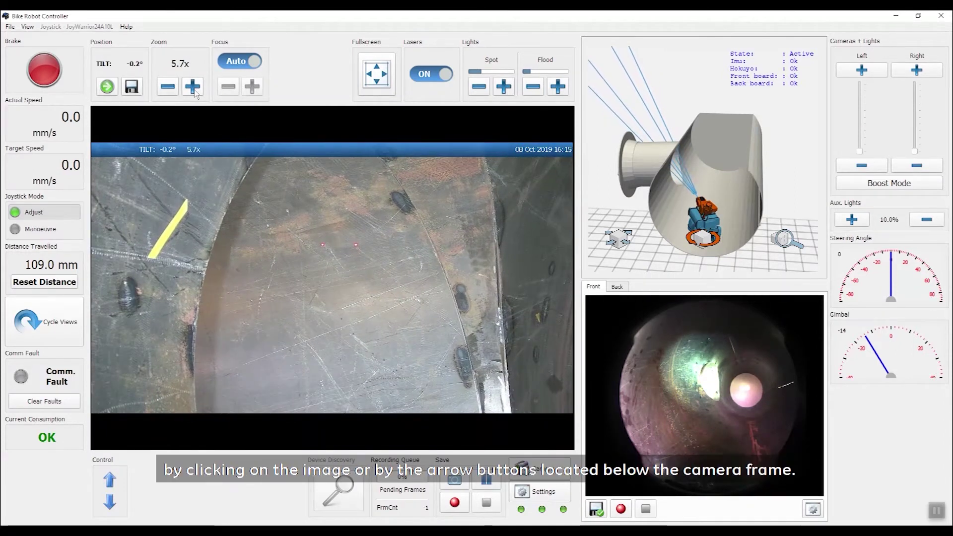
- Tilt the camera slightly down, focus it manually, then restore autofocus
{"action": "left_click", "coordinate": [345, 395]}
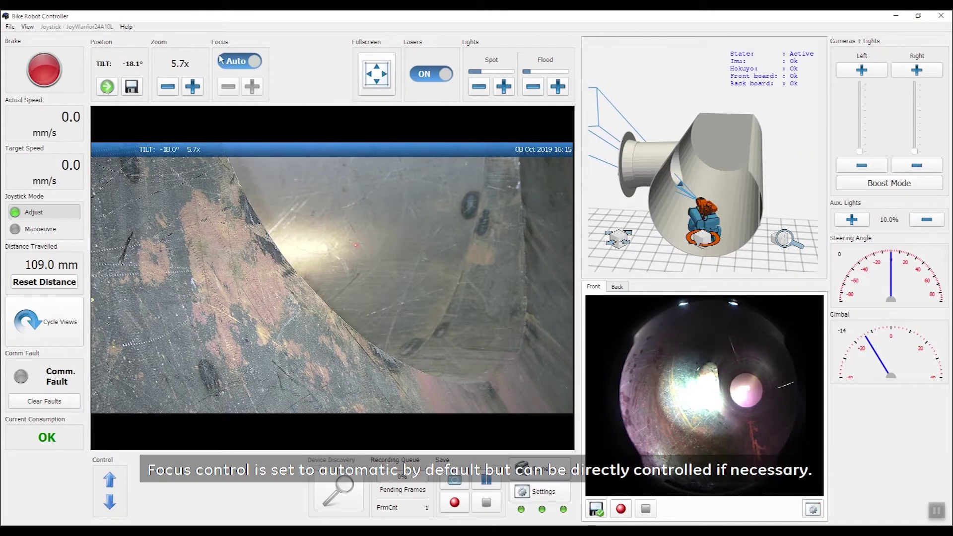
{"action": "left_click", "coordinate": [251, 61]}
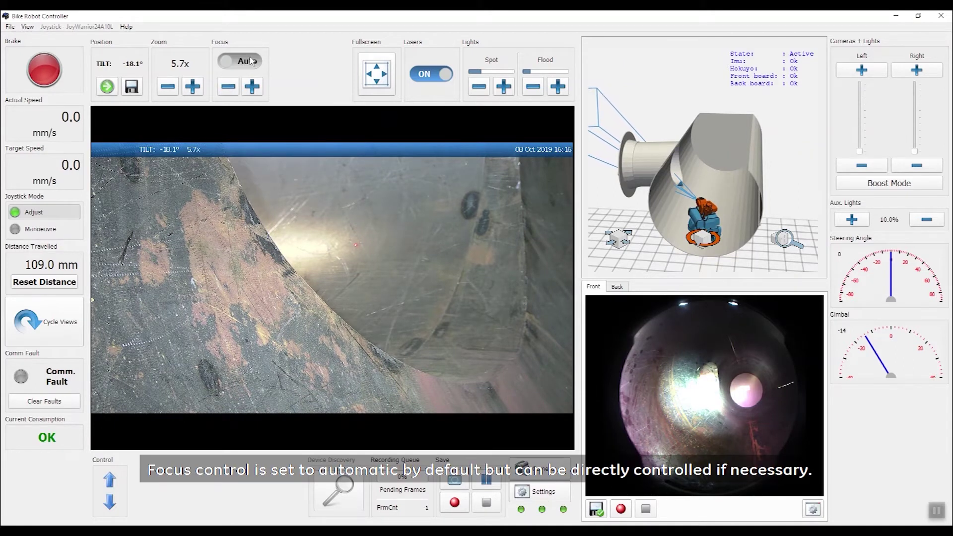
{"action": "left_click", "coordinate": [227, 87]}
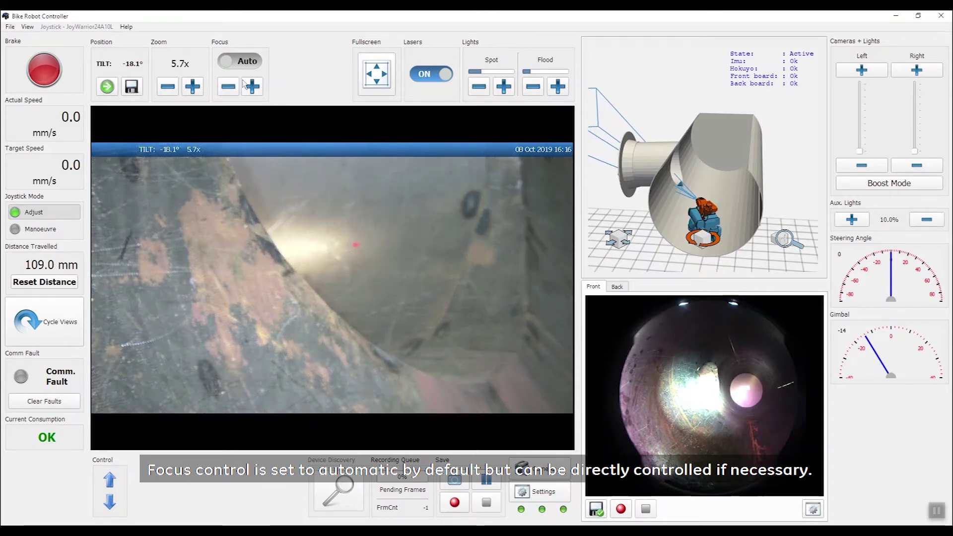
{"action": "left_click", "coordinate": [253, 86]}
{"action": "left_click", "coordinate": [229, 88]}
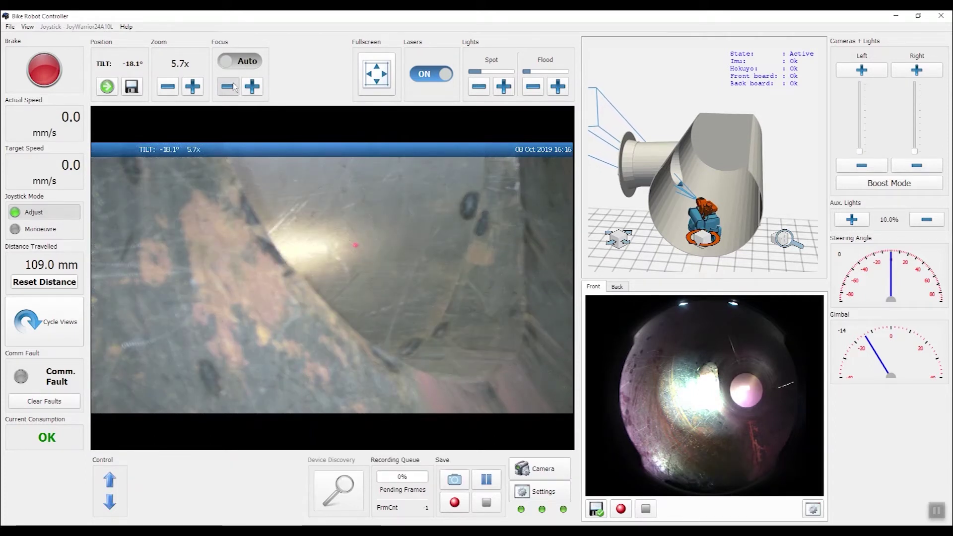
{"action": "left_click", "coordinate": [241, 62]}
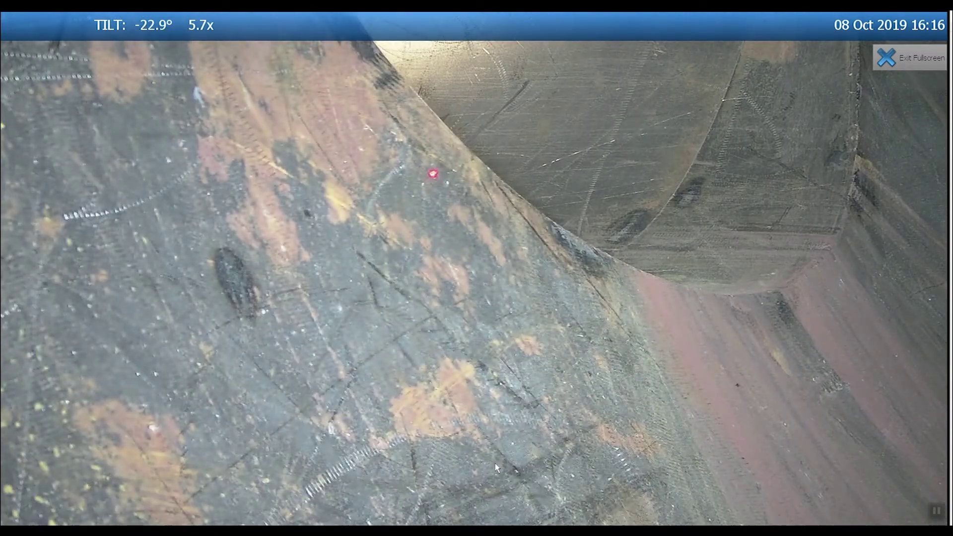
- Tilt the full-screen inspection image up, exit full screen, and show the front navigation camera
{"action": "left_click", "coordinate": [476, 60]}
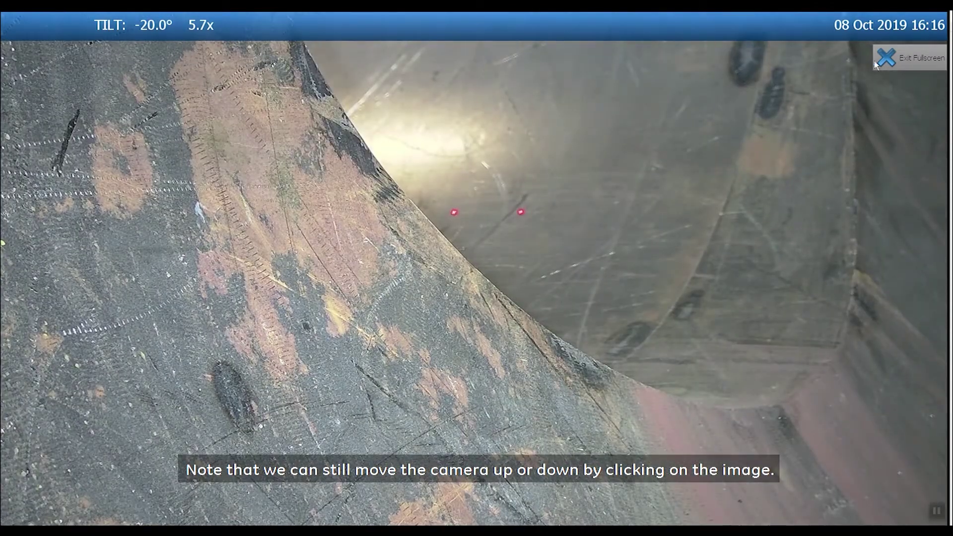
{"action": "left_click", "coordinate": [876, 60]}
{"action": "left_click", "coordinate": [58, 318]}
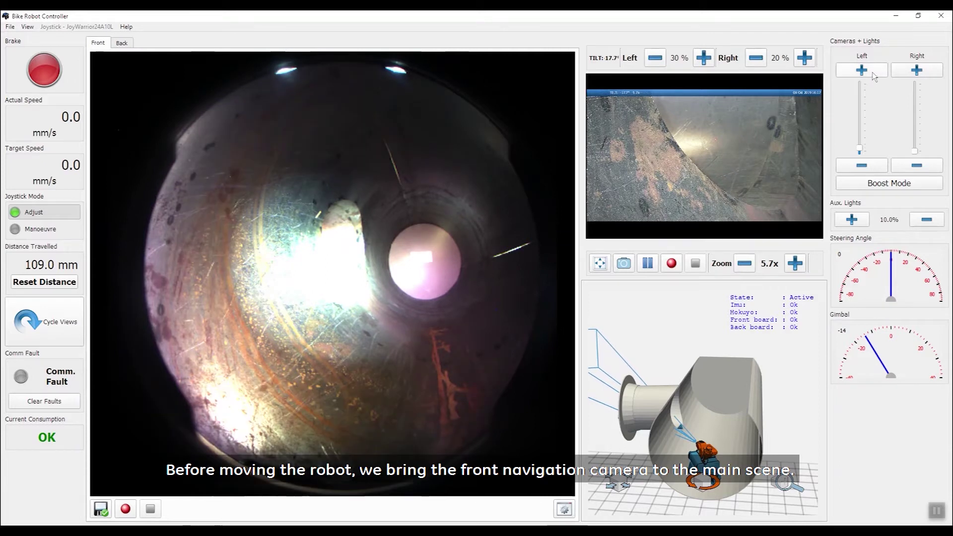
- Step both navigation lights up and back down, then turn on boost mode
{"action": "left_click", "coordinate": [873, 73]}
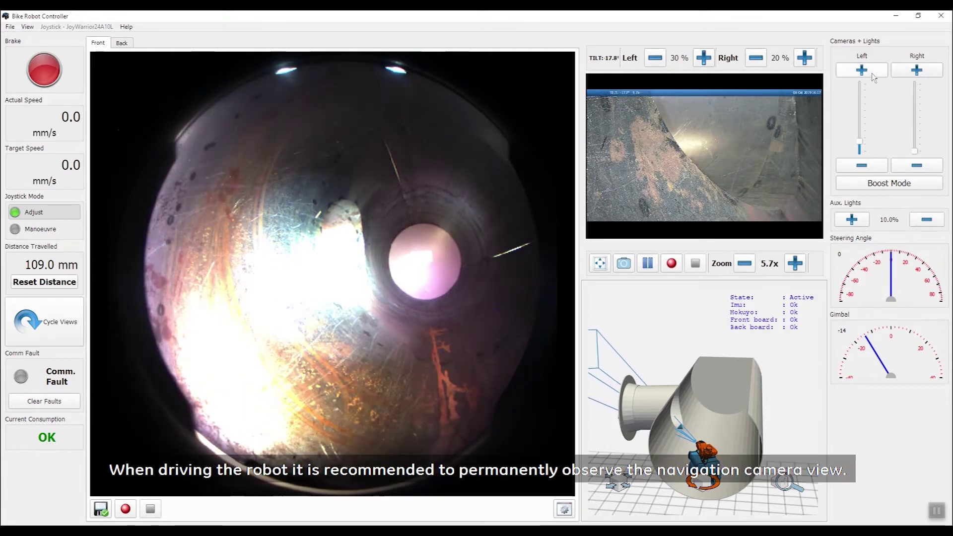
{"action": "left_click", "coordinate": [916, 71]}
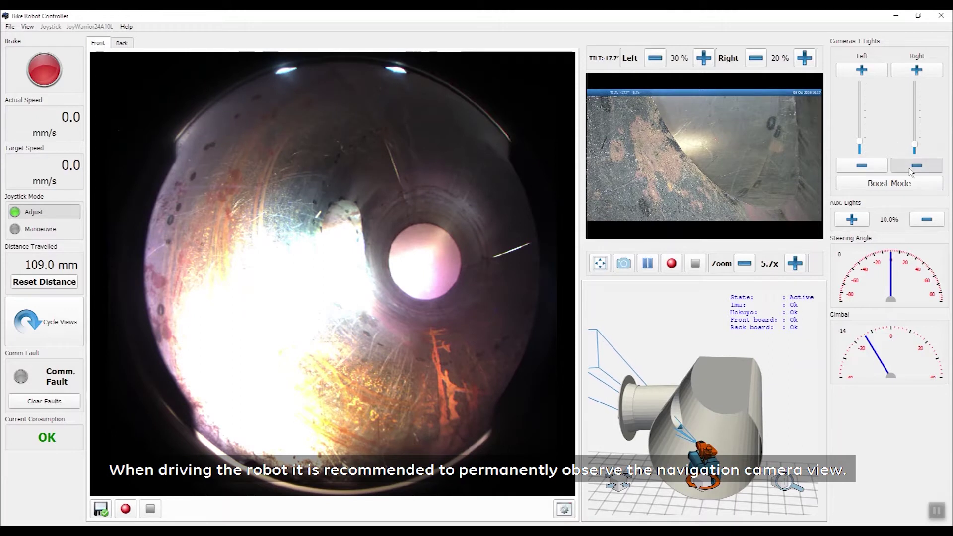
{"action": "left_click", "coordinate": [911, 171]}
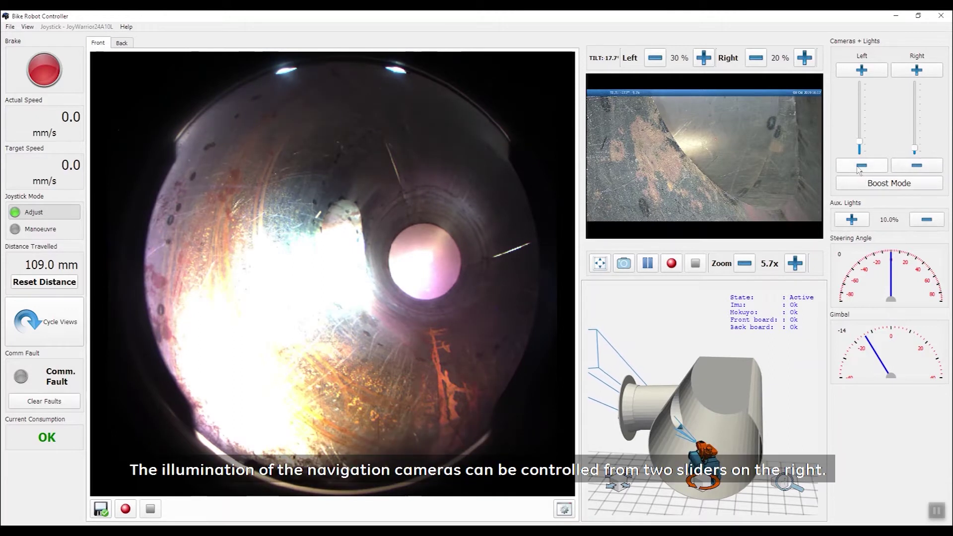
{"action": "left_click", "coordinate": [858, 169]}
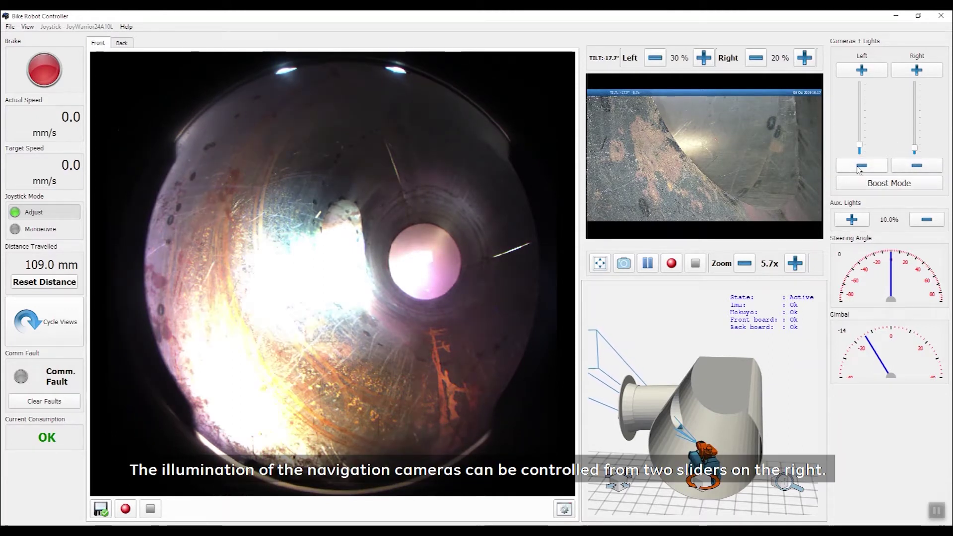
{"action": "left_click", "coordinate": [870, 185]}
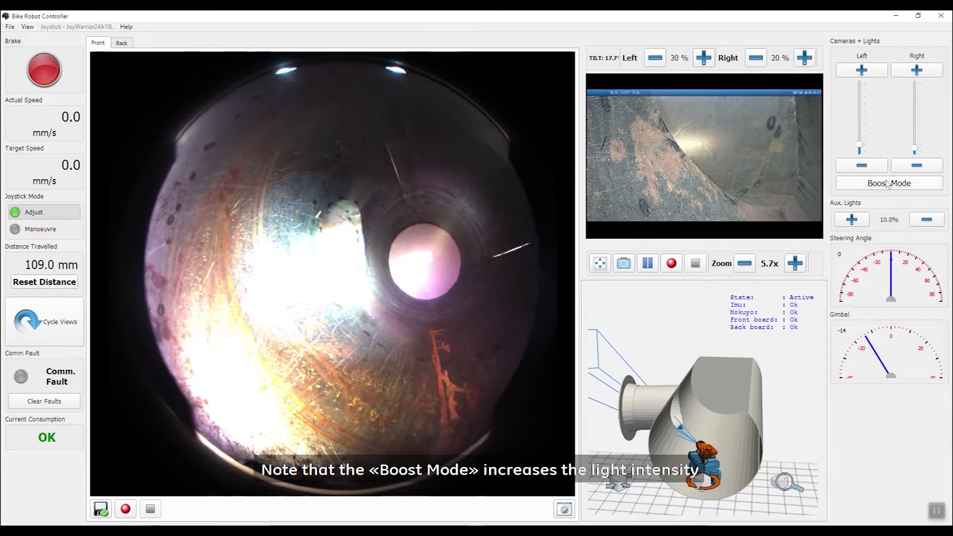
- Raise both navigation lights to full, switch boost off, then turn both lights back down
{"action": "left_click_drag", "start_coordinate": [862, 147], "coordinate": [860, 83]}
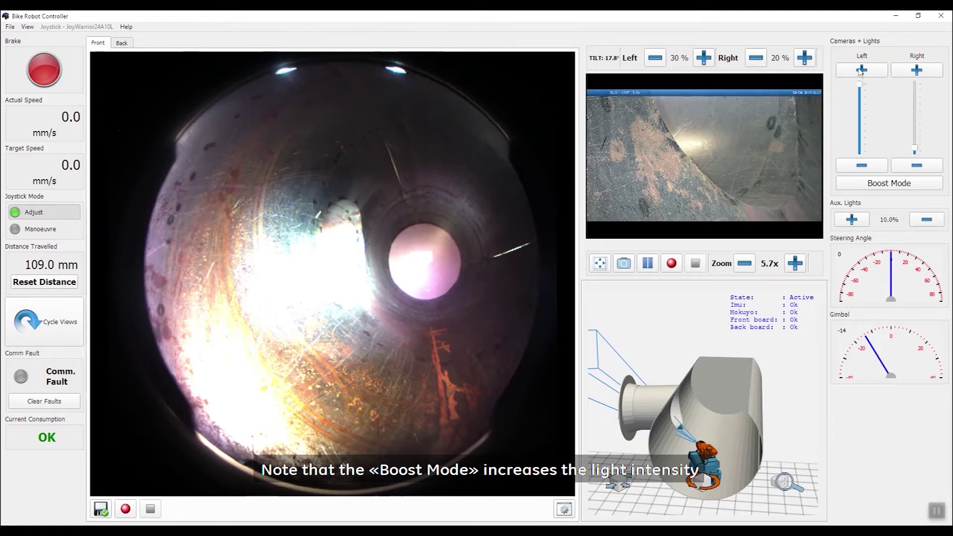
{"action": "left_click_drag", "start_coordinate": [913, 147], "coordinate": [914, 84]}
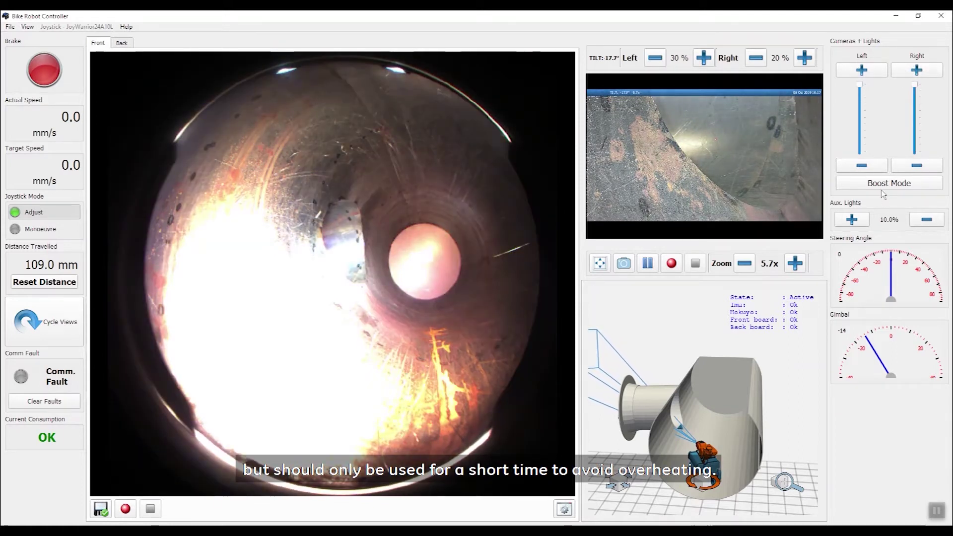
{"action": "left_click", "coordinate": [878, 187]}
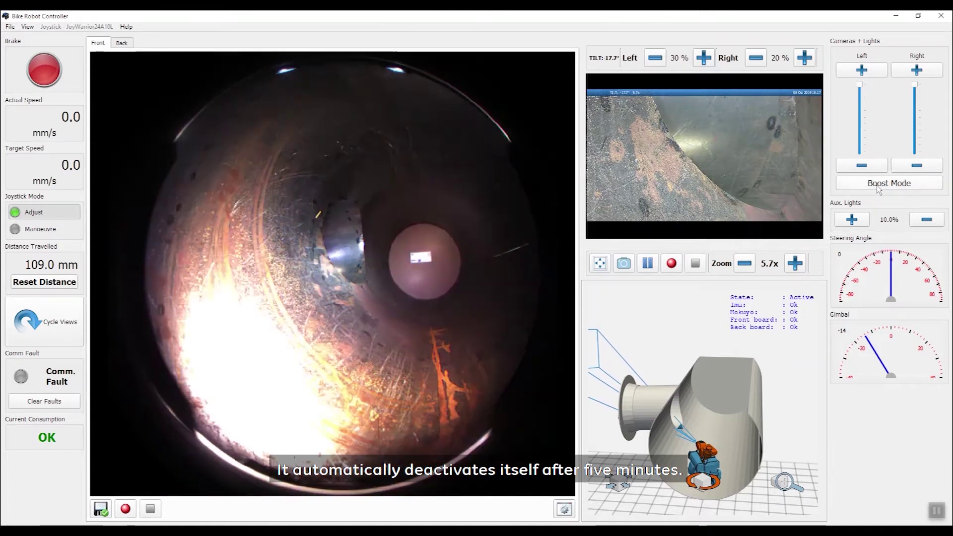
{"action": "left_click_drag", "start_coordinate": [860, 85], "coordinate": [862, 143]}
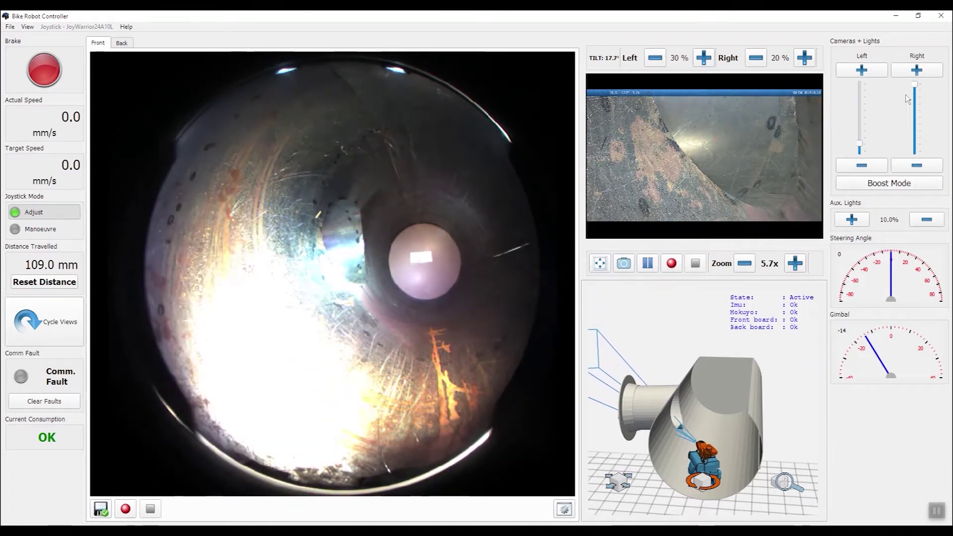
{"action": "left_click_drag", "start_coordinate": [914, 84], "coordinate": [915, 147]}
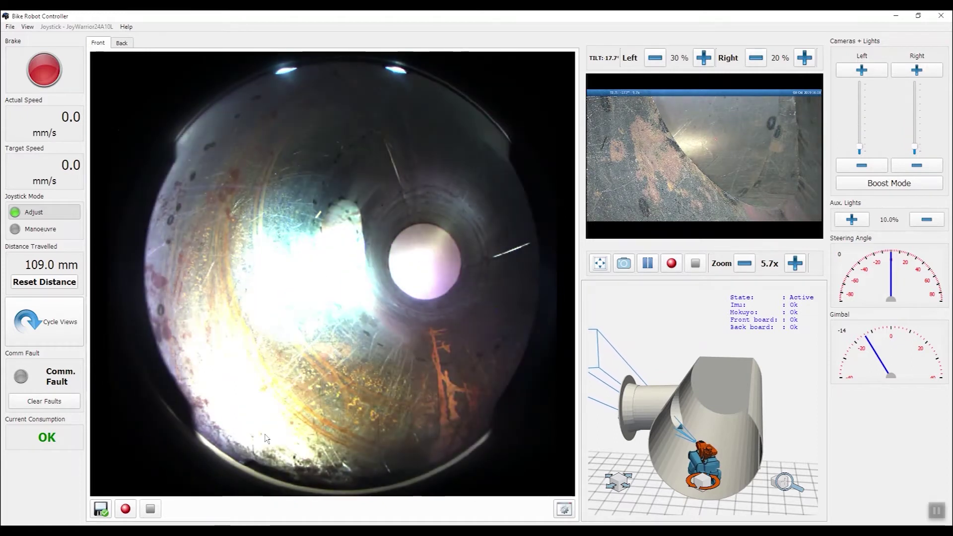
{"action": "left_click", "coordinate": [562, 511]}
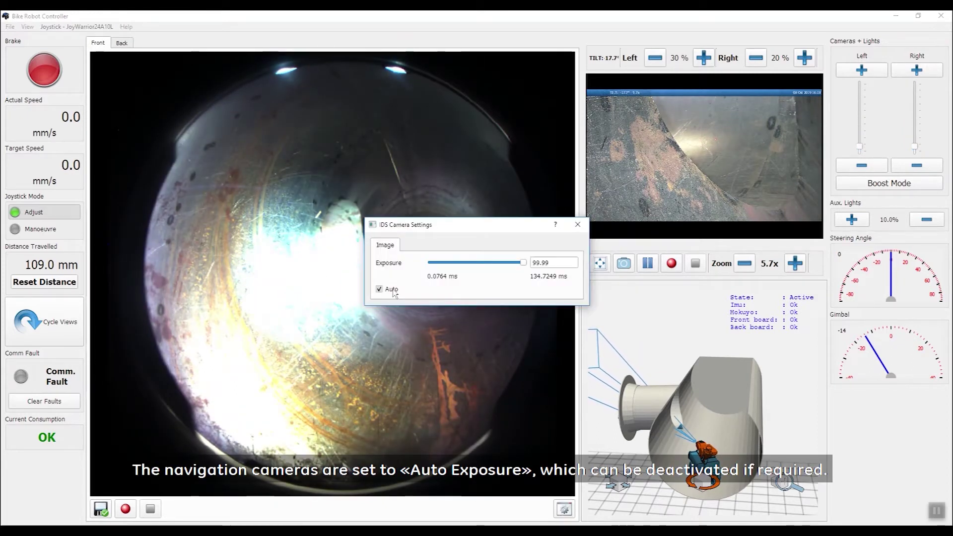
{"action": "left_click_drag", "start_coordinate": [429, 230], "coordinate": [581, 327]}
{"action": "left_click_drag", "start_coordinate": [674, 362], "coordinate": [621, 362]}
{"action": "left_click", "coordinate": [526, 387]}
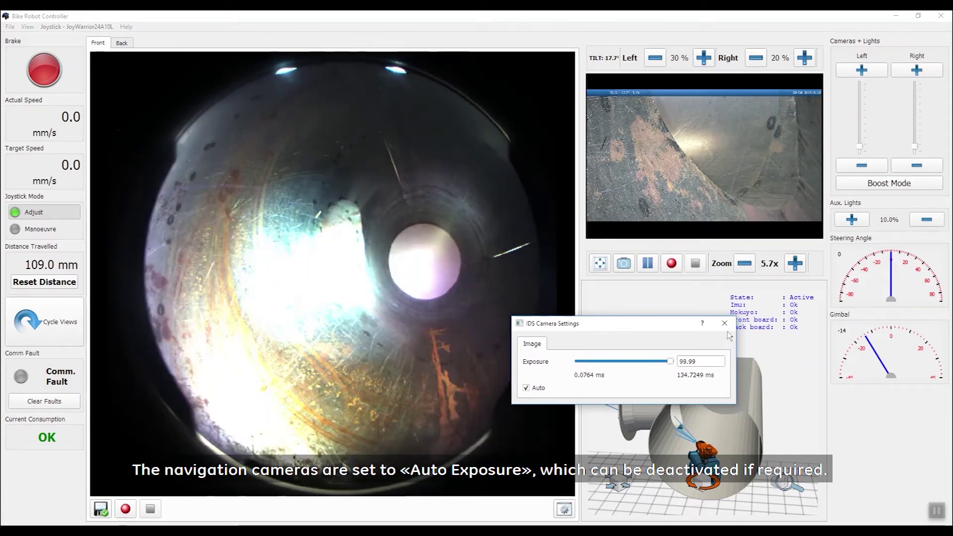
{"action": "left_click", "coordinate": [724, 325]}
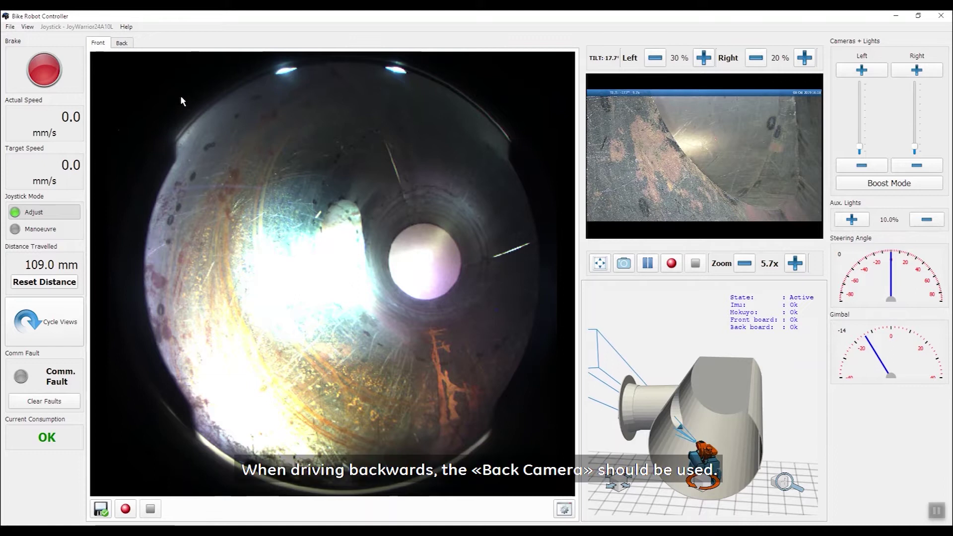
{"action": "left_click", "coordinate": [122, 44]}
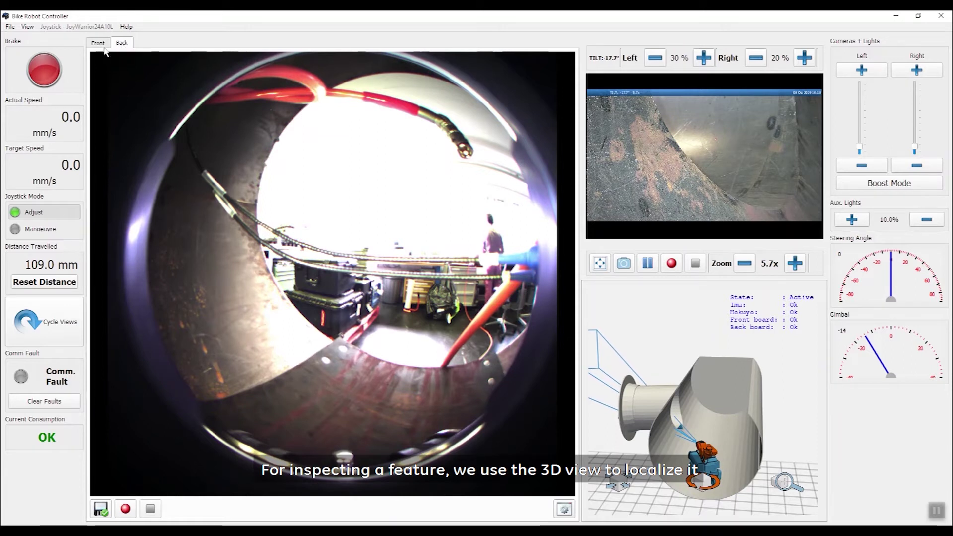
- Return to the front camera, then cycle panels until the 3D mission scene fills the main view
{"action": "left_click", "coordinate": [97, 43]}
{"action": "left_click", "coordinate": [44, 318]}
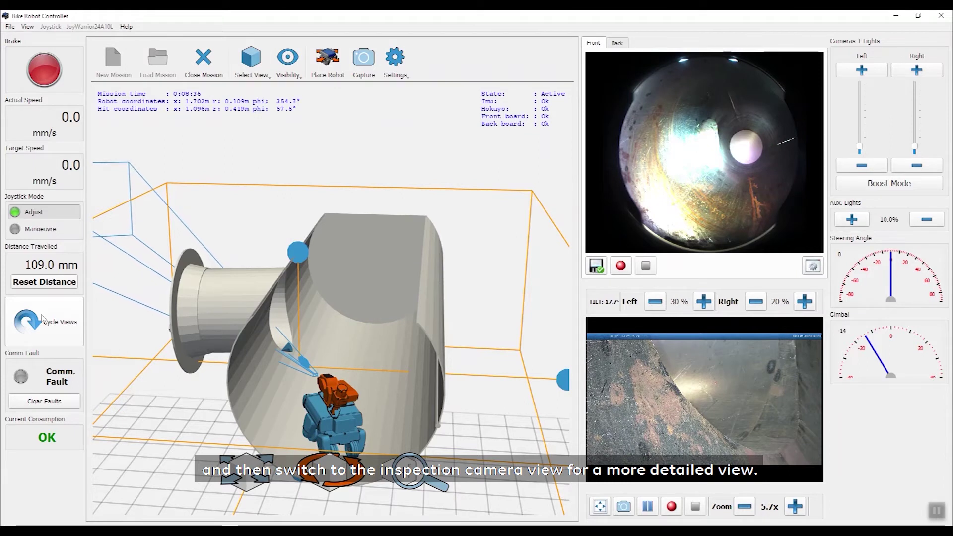
{"action": "left_click", "coordinate": [42, 318]}
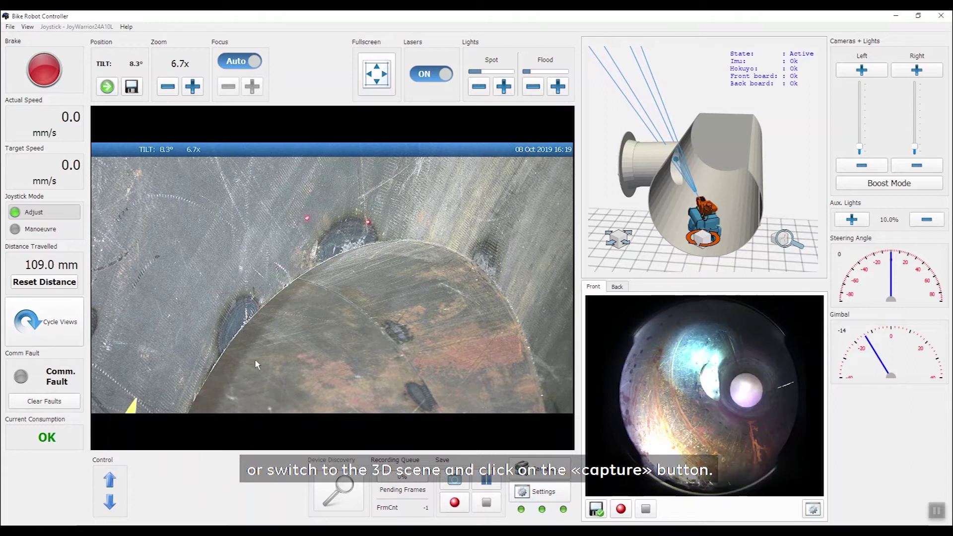
{"action": "left_click", "coordinate": [48, 320]}
{"action": "left_click", "coordinate": [48, 320]}
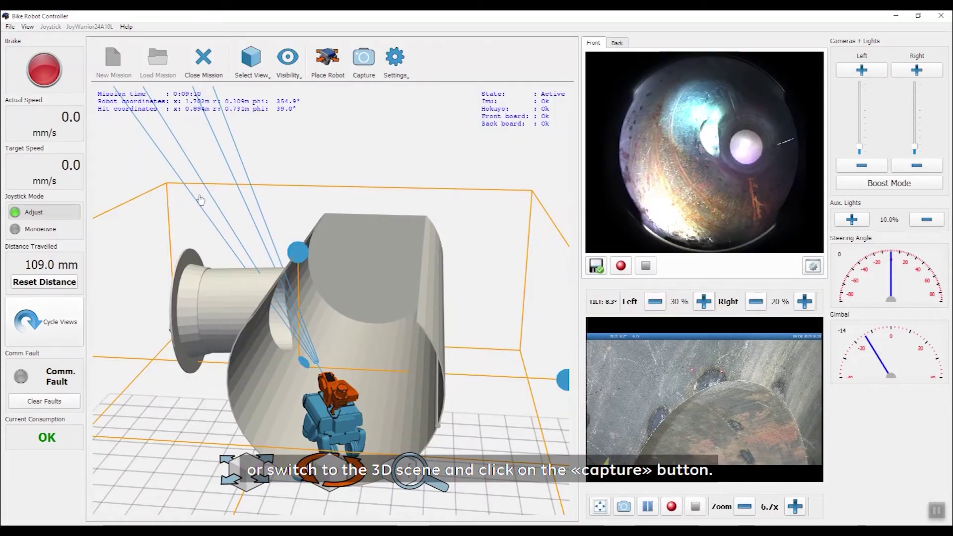
- Capture the view as 'Capture 1 on Flange', location 'upper side', description 'potential defect'
{"action": "left_click", "coordinate": [363, 58]}
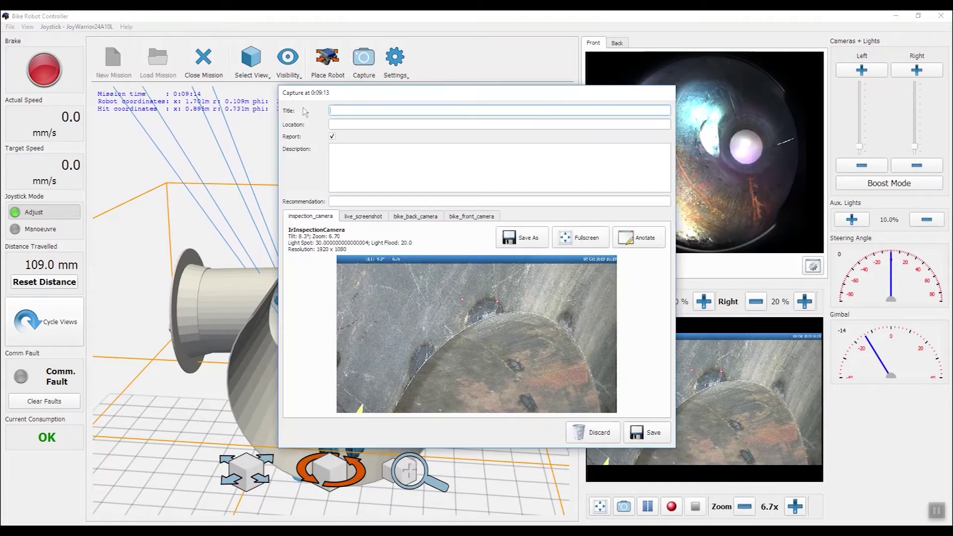
{"action": "type", "text": "C"}
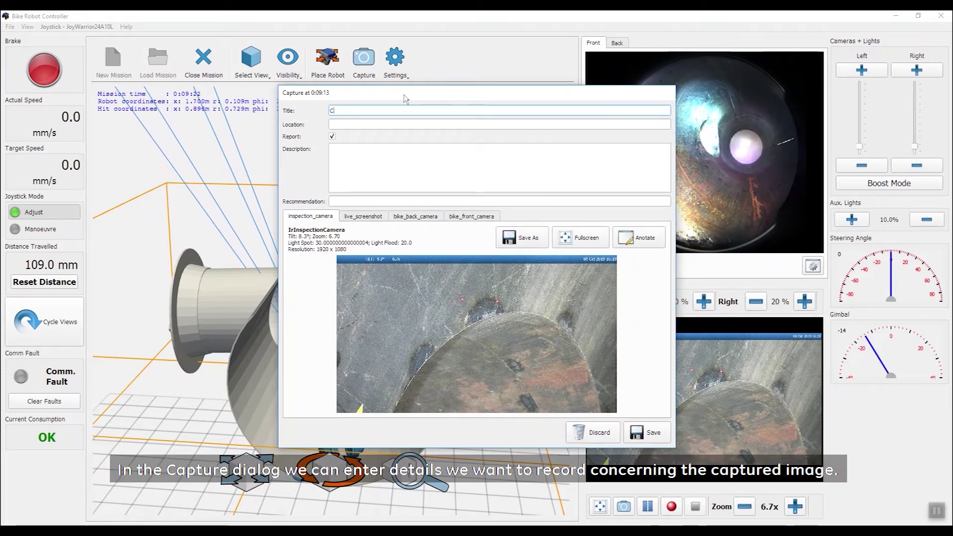
{"action": "type", "text": "apture 1 on Flange"}
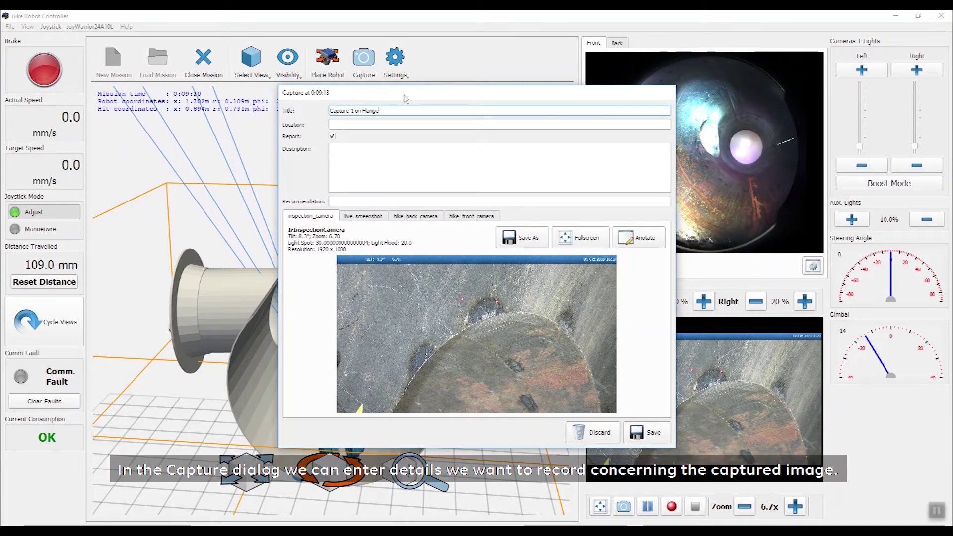
{"action": "left_click", "coordinate": [360, 124]}
{"action": "type", "text": "upper side"}
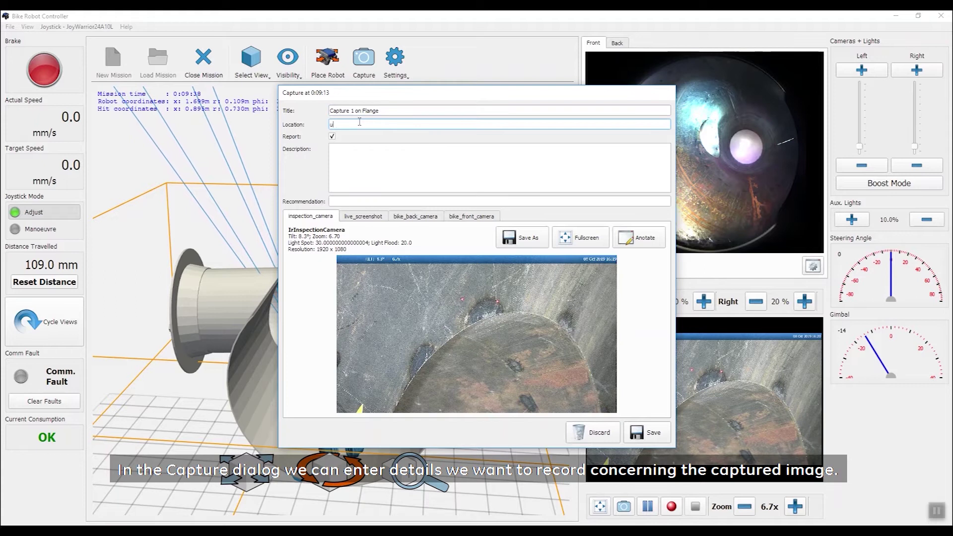
{"action": "left_click", "coordinate": [358, 148]}
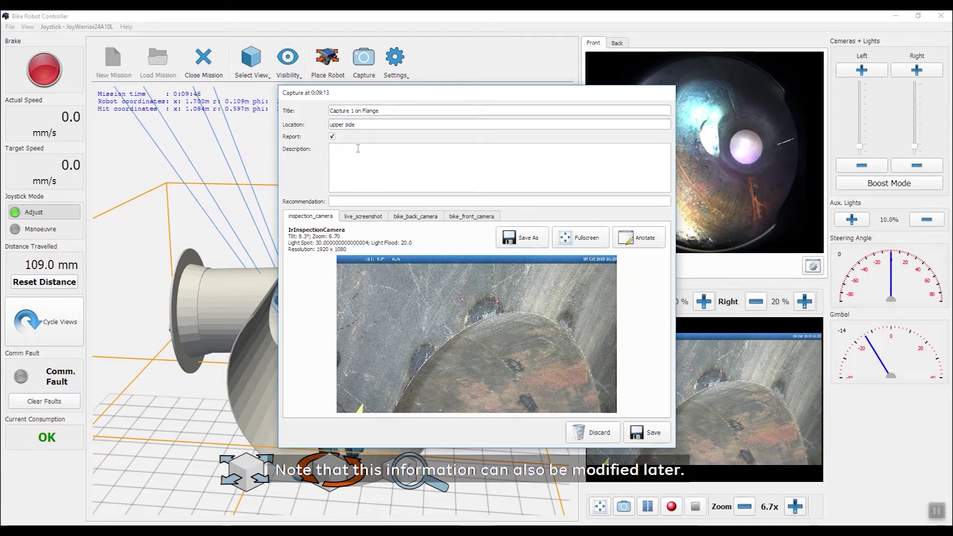
{"action": "type", "text": "potential defect"}
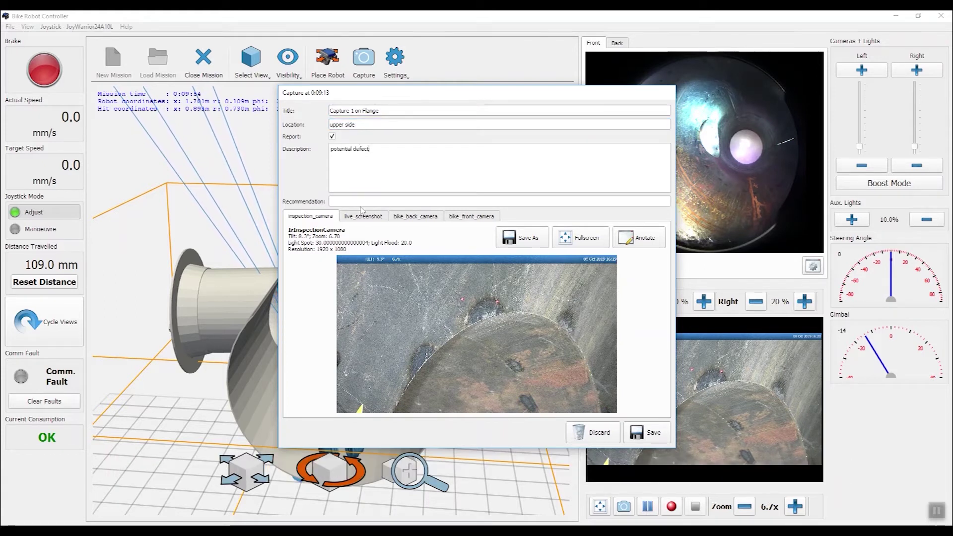
{"action": "left_click", "coordinate": [362, 211]}
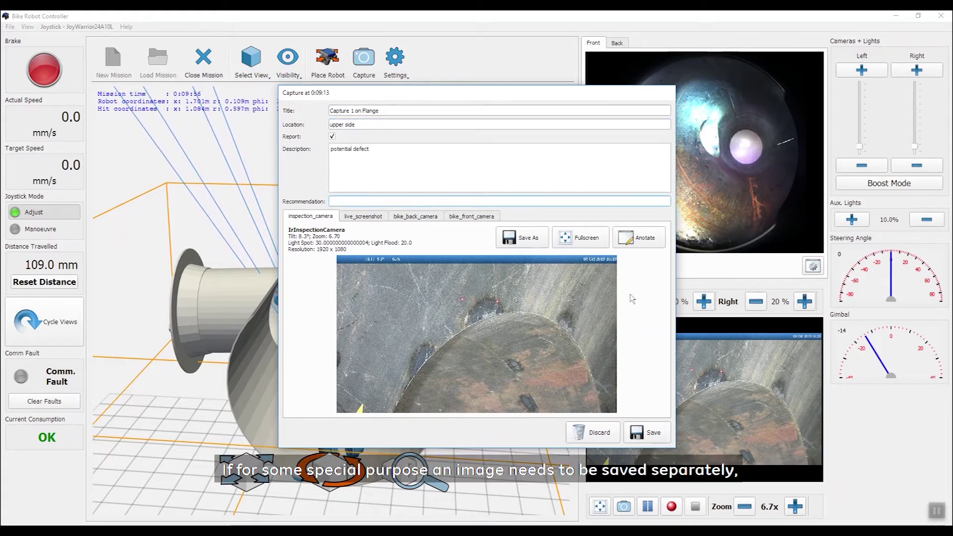
- Cancel saving the image as a separate file, then open the captured image for annotation
{"action": "left_click", "coordinate": [531, 240]}
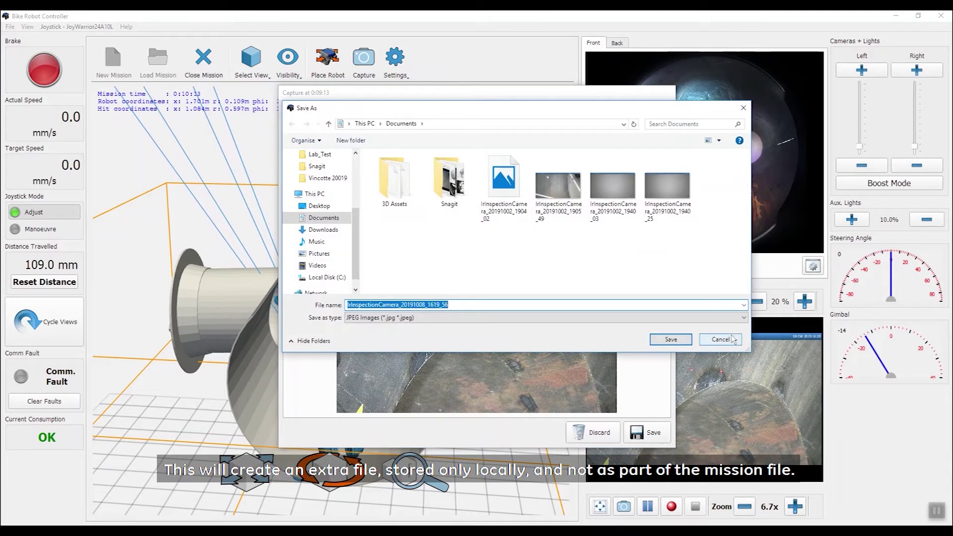
{"action": "left_click", "coordinate": [720, 339]}
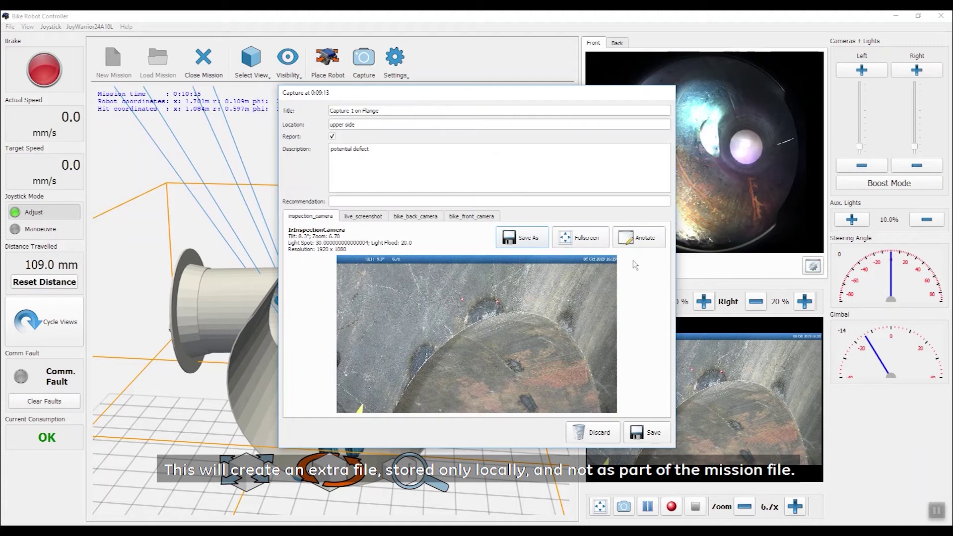
{"action": "left_click", "coordinate": [644, 242]}
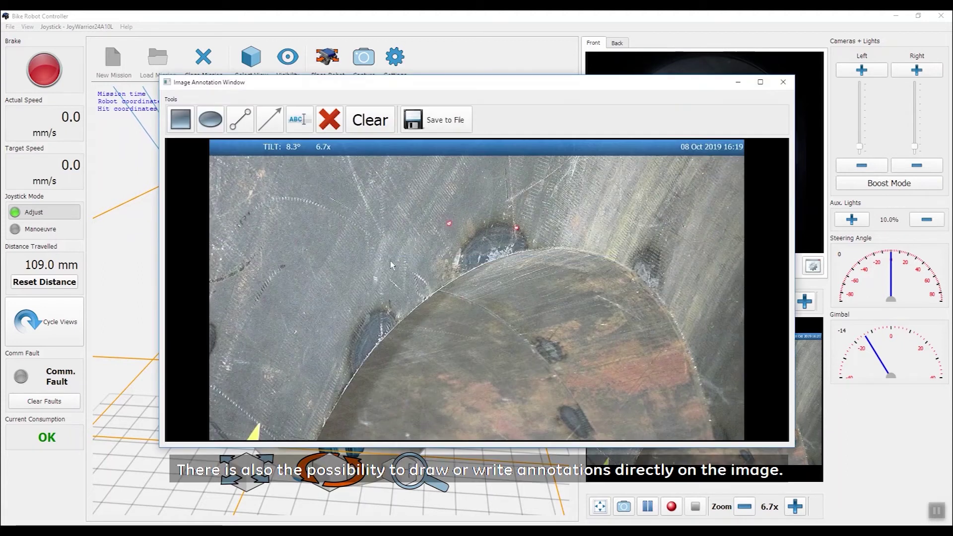
- Circle the dark spot with an ellipse and place a red 'Check Here' comment above it
{"action": "left_click", "coordinate": [210, 119]}
{"action": "mouse_move", "coordinate": [224, 155]}
{"action": "left_mouse_down"}
{"action": "mouse_move", "coordinate": [312, 209]}
{"action": "mouse_move", "coordinate": [496, 235]}
{"action": "mouse_move", "coordinate": [516, 260]}
{"action": "mouse_move", "coordinate": [585, 301]}
{"action": "left_mouse_up"}
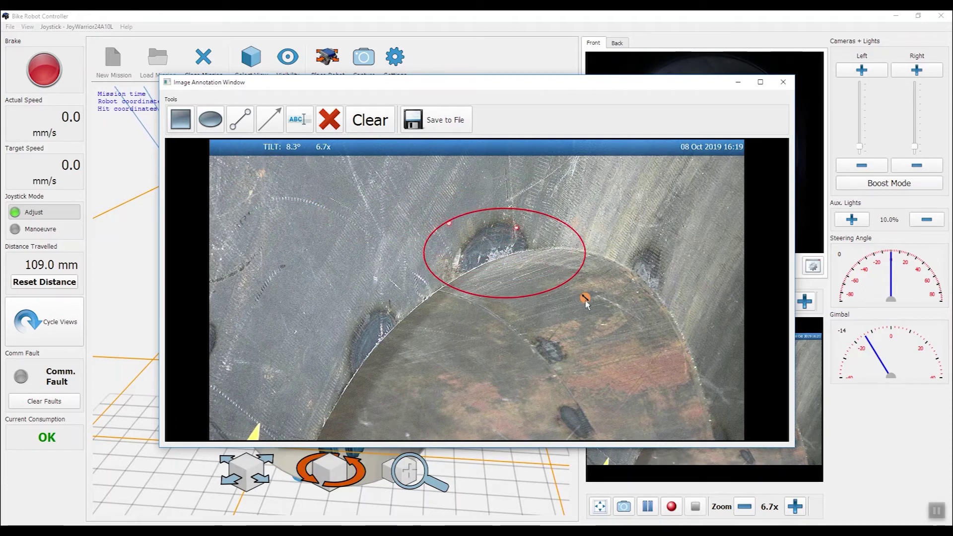
{"action": "left_click", "coordinate": [296, 121]}
{"action": "double_click", "coordinate": [399, 195]}
{"action": "type", "text": "Check Her"}
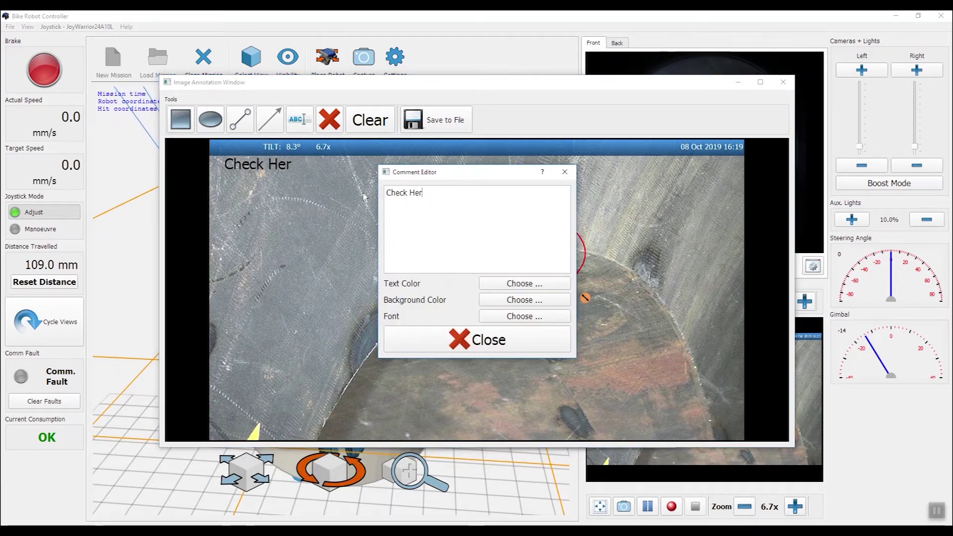
{"action": "type", "text": "e"}
{"action": "left_click", "coordinate": [525, 284]}
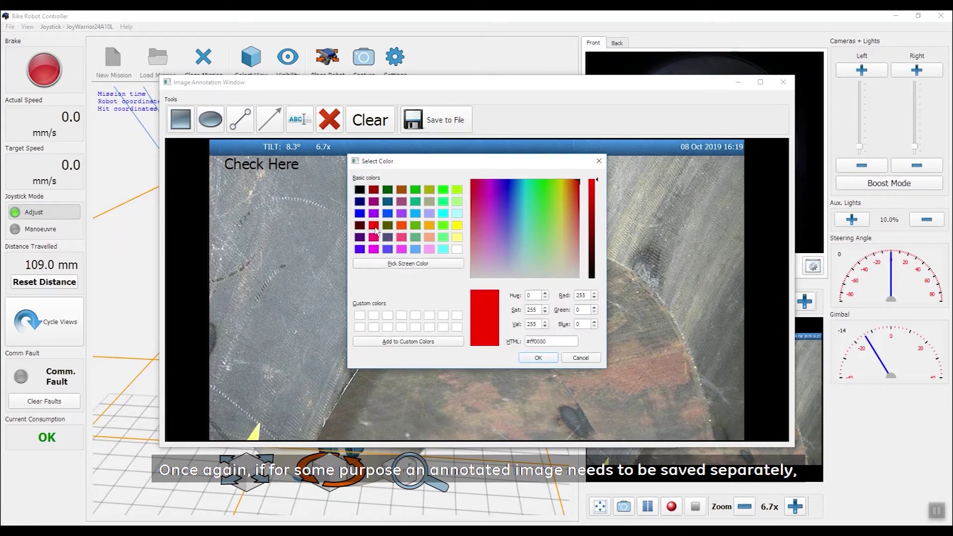
{"action": "left_click", "coordinate": [525, 358]}
{"action": "left_click", "coordinate": [519, 350]}
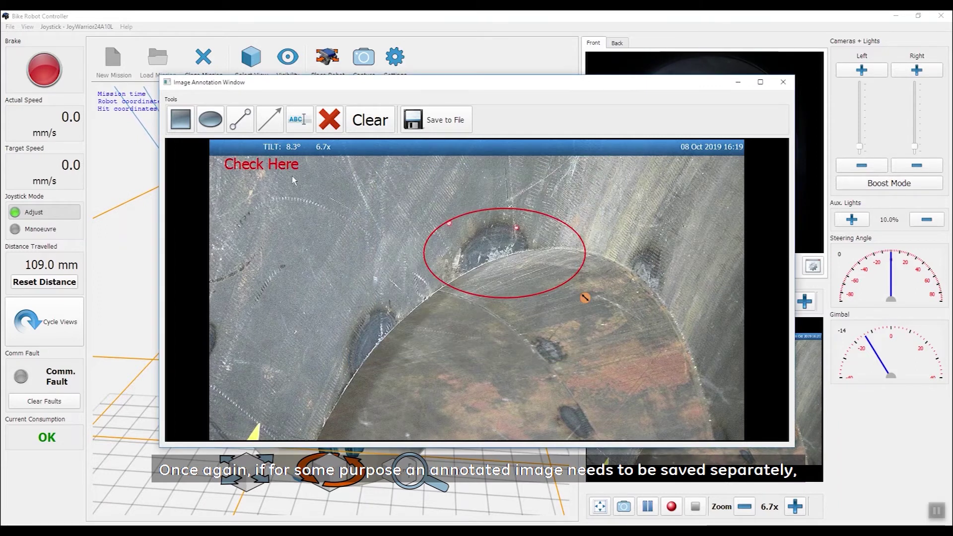
{"action": "left_click_drag", "start_coordinate": [262, 164], "coordinate": [416, 201]}
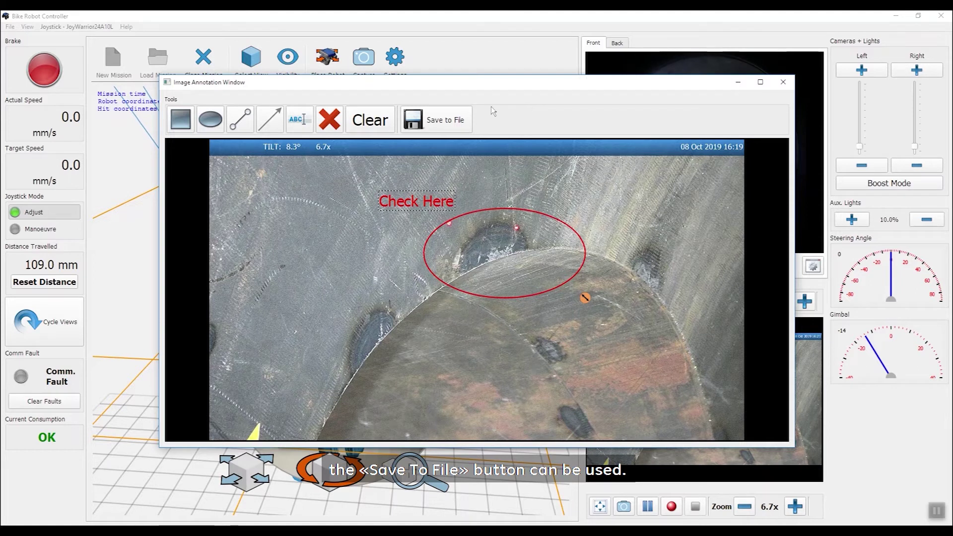
- Save the annotated image to a local file named 'annotated image'
{"action": "left_click", "coordinate": [453, 123]}
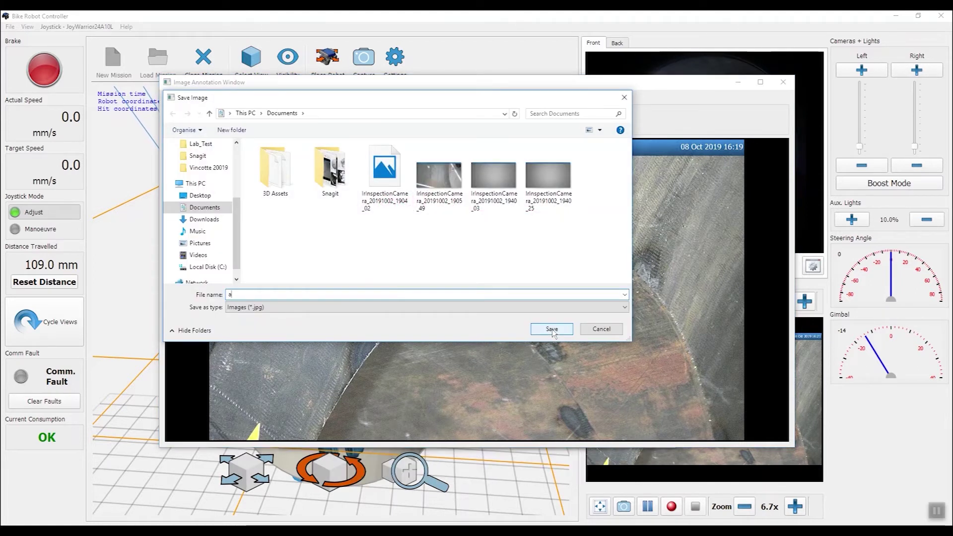
{"action": "type", "text": "annotated image"}
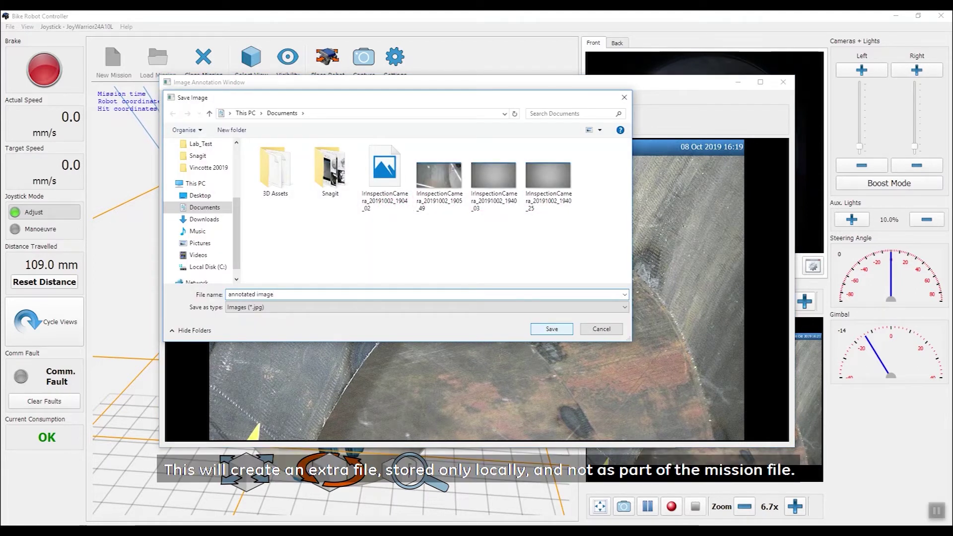
{"action": "left_click", "coordinate": [551, 330]}
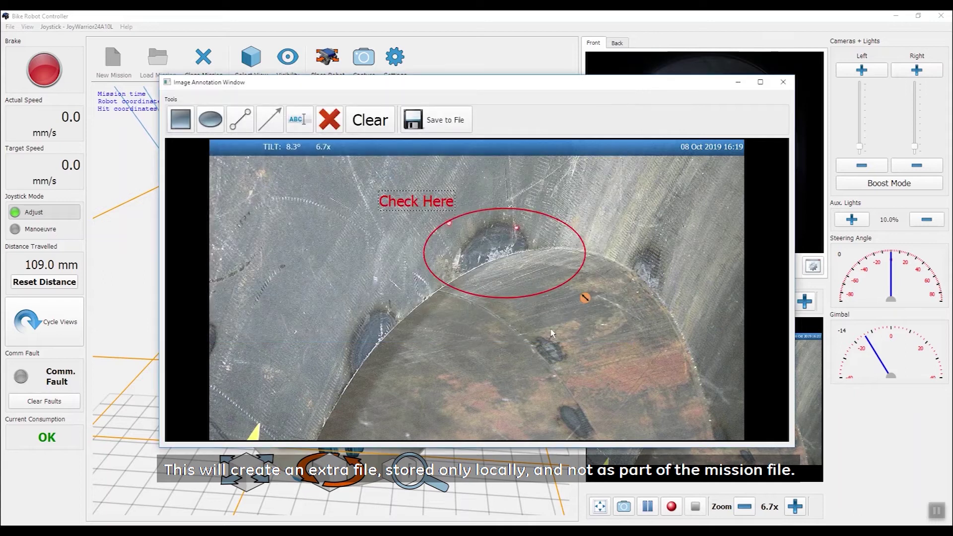
- Close the annotation window and store the annotated capture in the mission database
{"action": "left_click", "coordinate": [783, 81]}
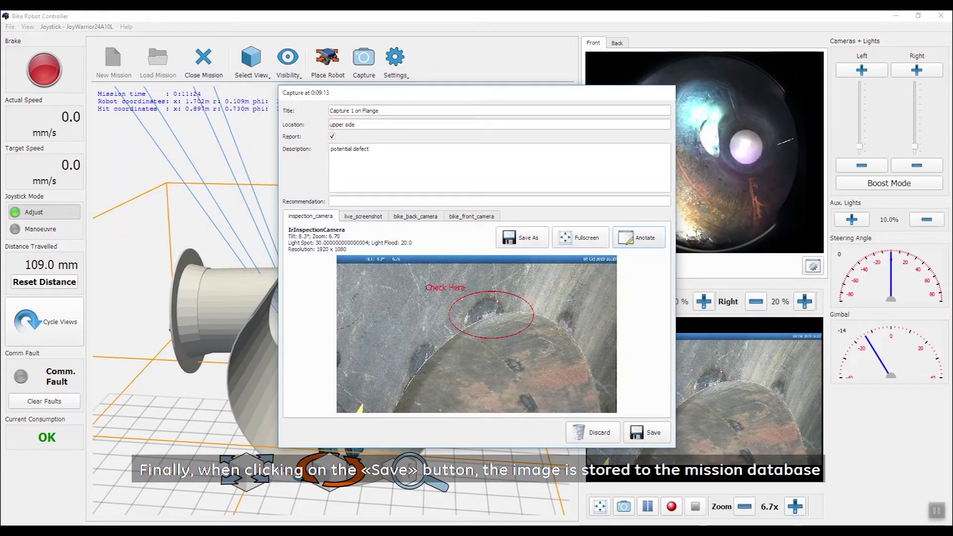
{"action": "left_click", "coordinate": [646, 432]}
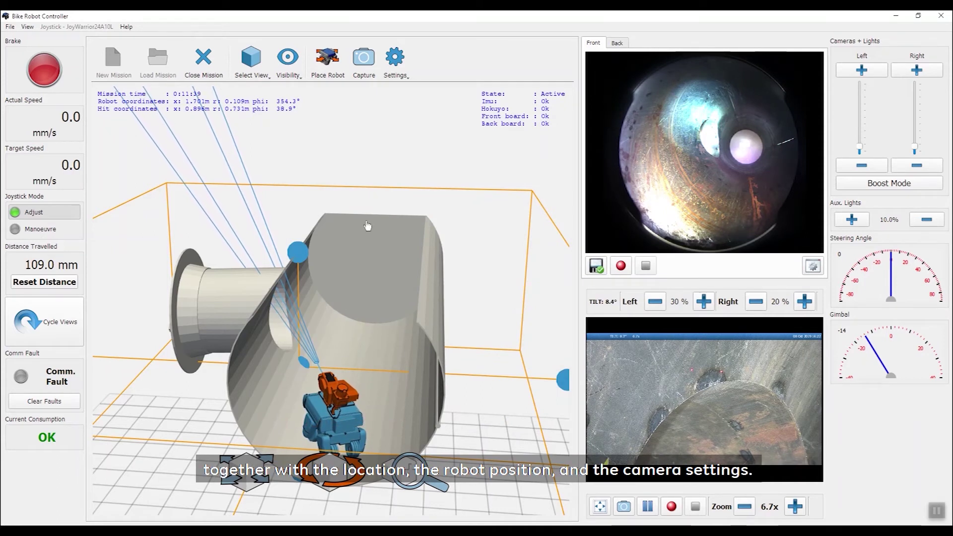
{"action": "left_click", "coordinate": [65, 324]}
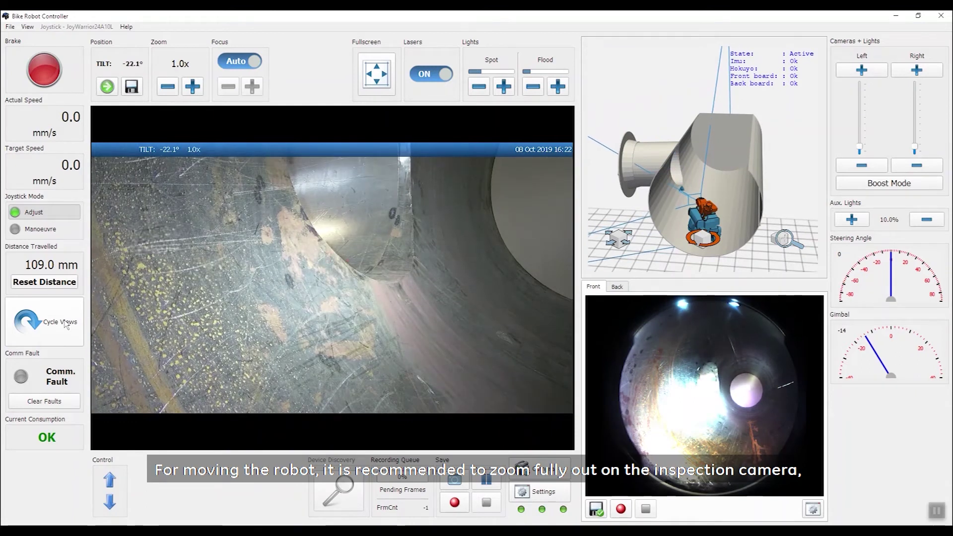
- Drive the robot forward to 539.2 mm facing the test pattern, then return to the 3D view
{"action": "left_click", "coordinate": [45, 326]}
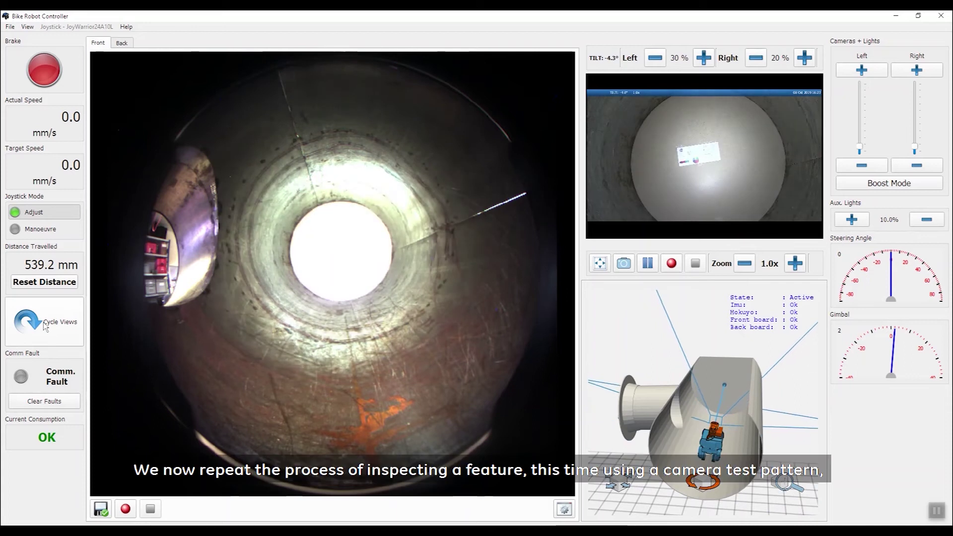
{"action": "left_click", "coordinate": [45, 325]}
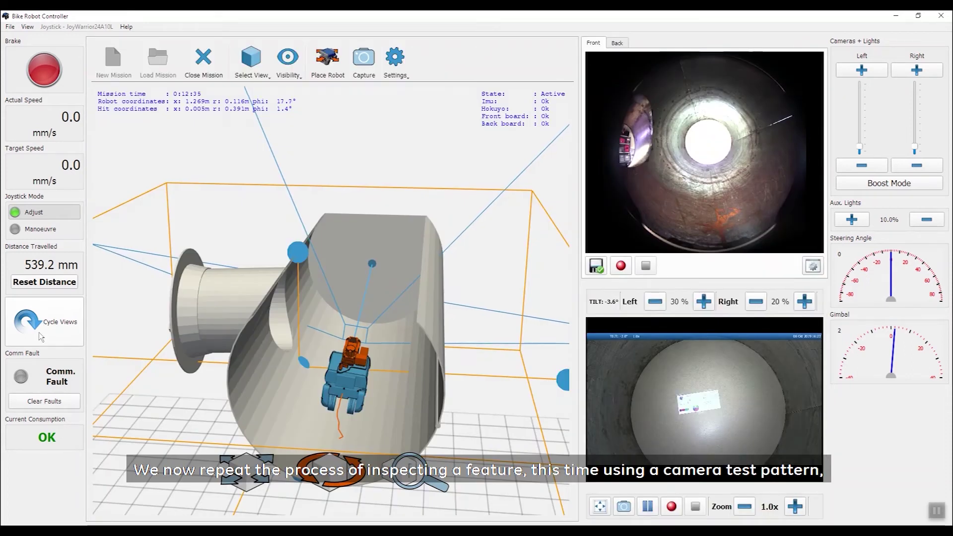
- Show the inspection camera, raise spot and flood lights to full, and check the pattern full screen
{"action": "left_click", "coordinate": [41, 335]}
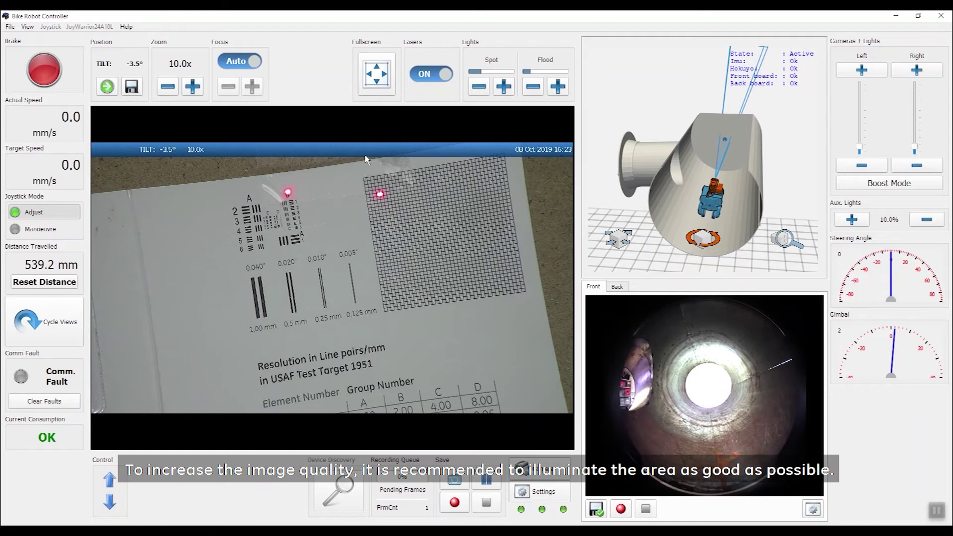
{"action": "left_click", "coordinate": [504, 86]}
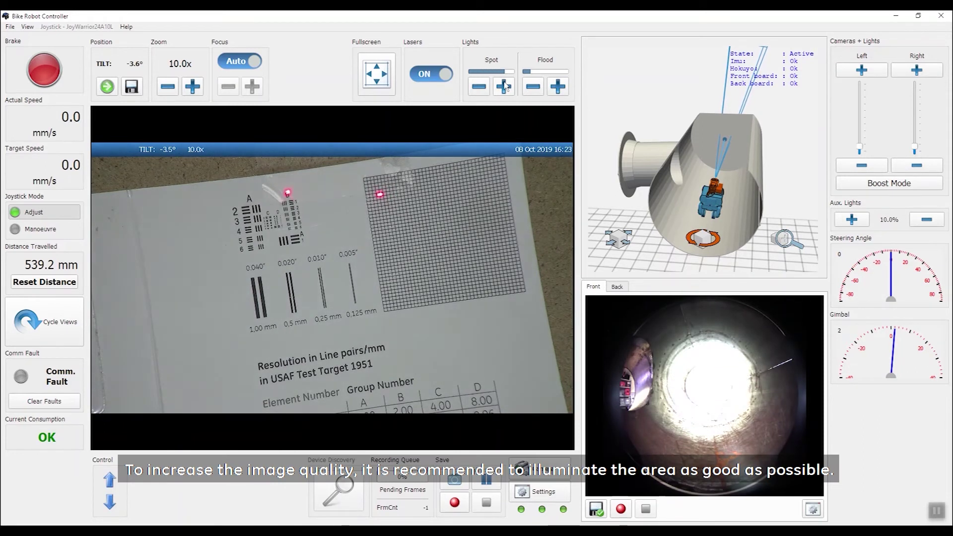
{"action": "left_click", "coordinate": [505, 86]}
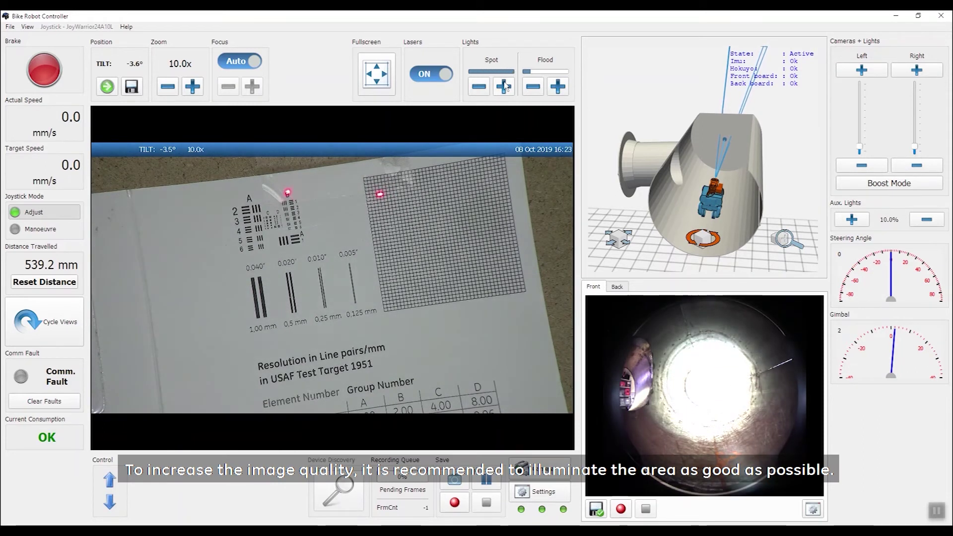
{"action": "left_click", "coordinate": [558, 88]}
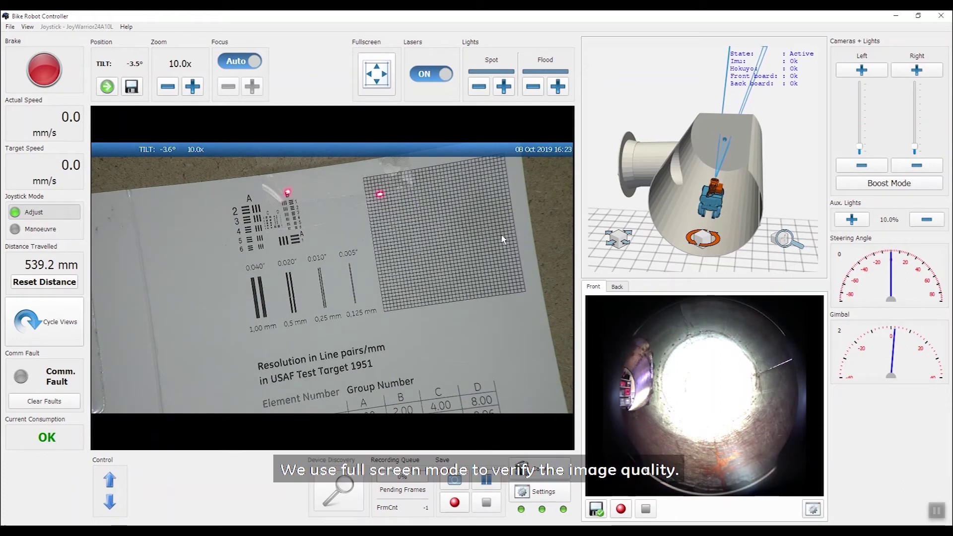
{"action": "left_click", "coordinate": [381, 74]}
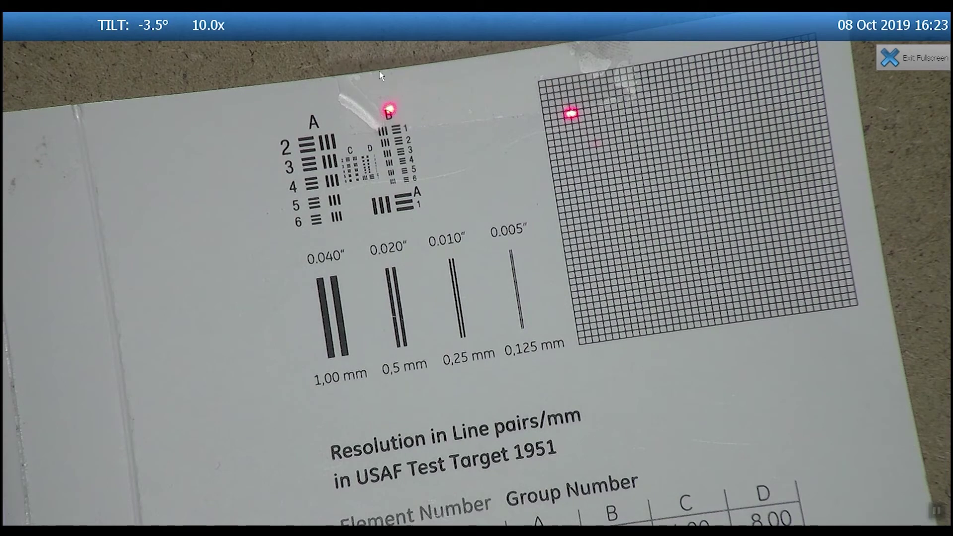
{"action": "left_click", "coordinate": [903, 57]}
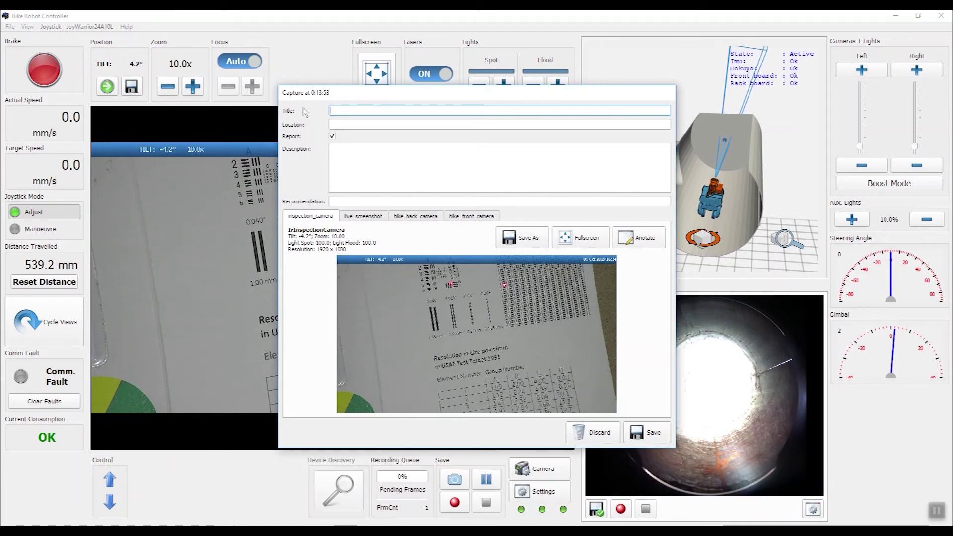
- Save the new capture as 'Capture 2' on the back wall, then show the 3D view in the main panel
{"action": "type", "text": "Capture 2"}
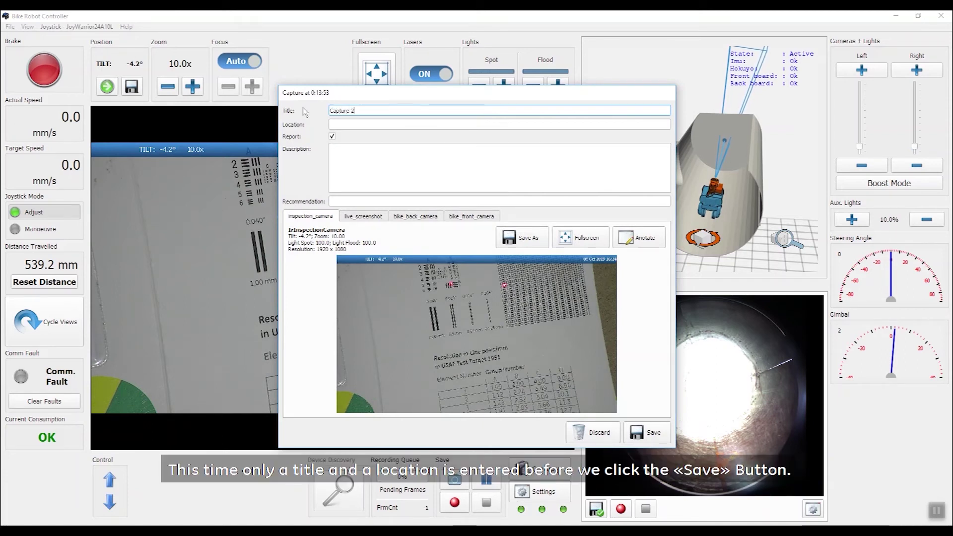
{"action": "left_click", "coordinate": [339, 127]}
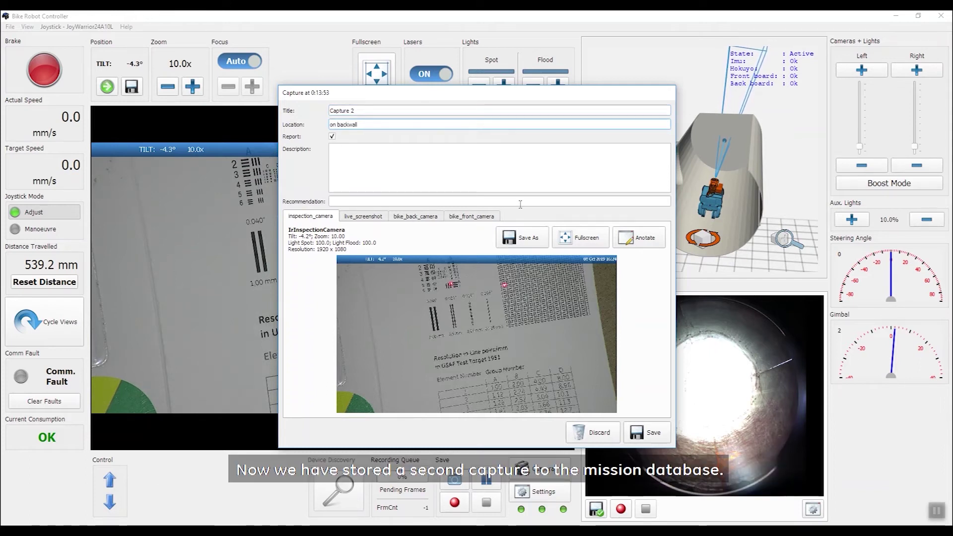
{"action": "left_click", "coordinate": [651, 434]}
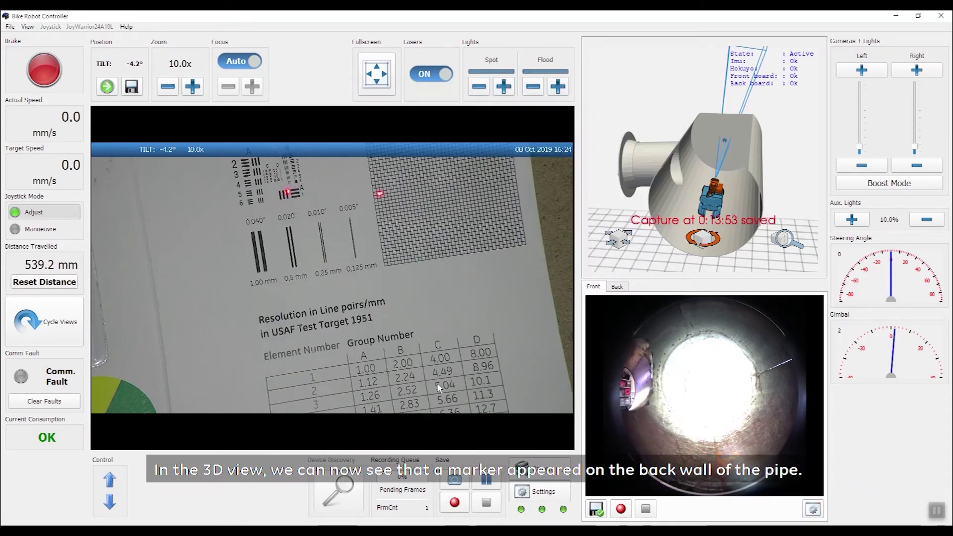
{"action": "left_click", "coordinate": [39, 317]}
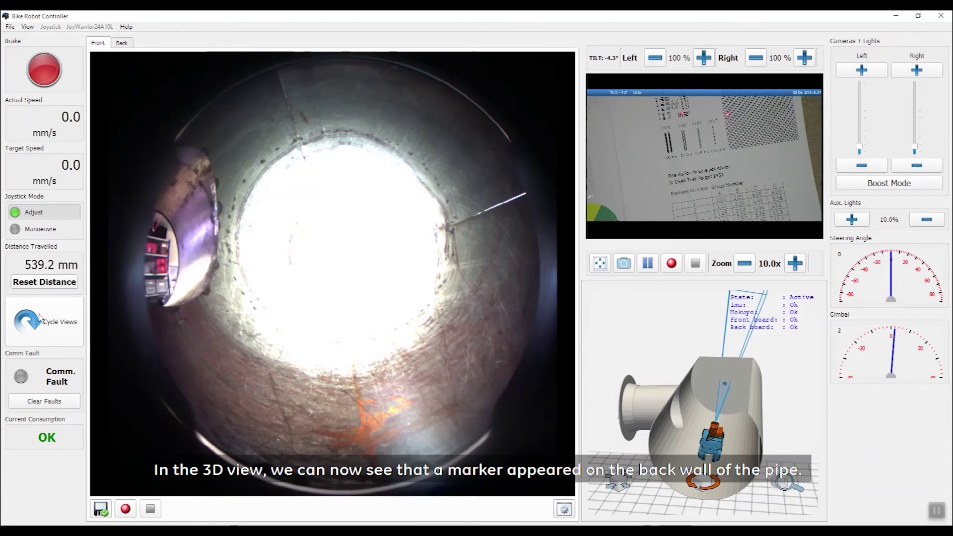
{"action": "left_click", "coordinate": [39, 317]}
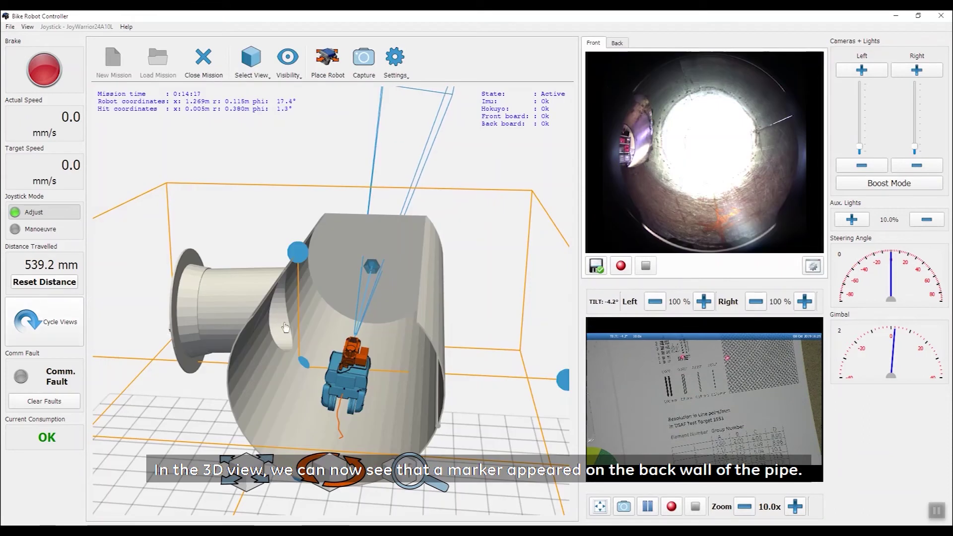
- Turn on capture markers in the 3D view's visibility options
{"action": "left_click", "coordinate": [290, 62]}
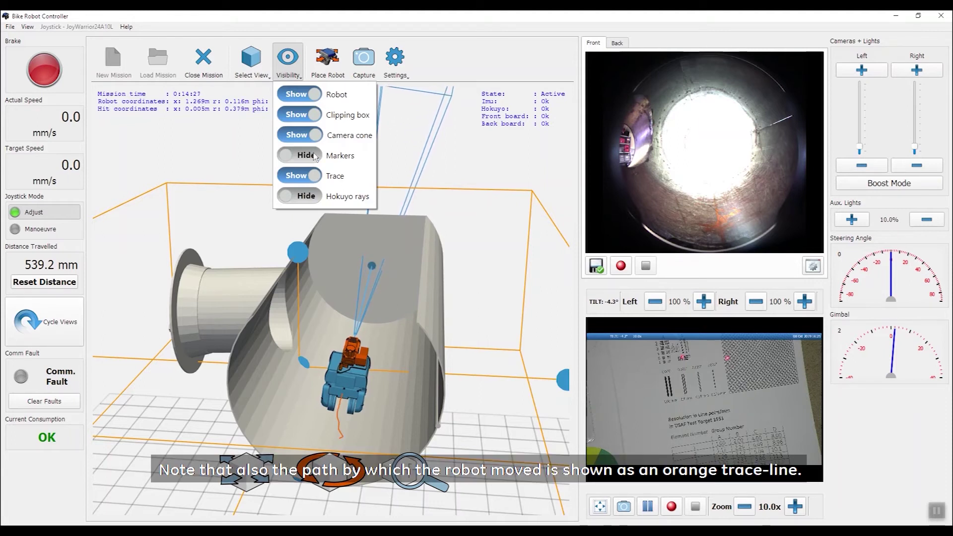
{"action": "left_click", "coordinate": [314, 157]}
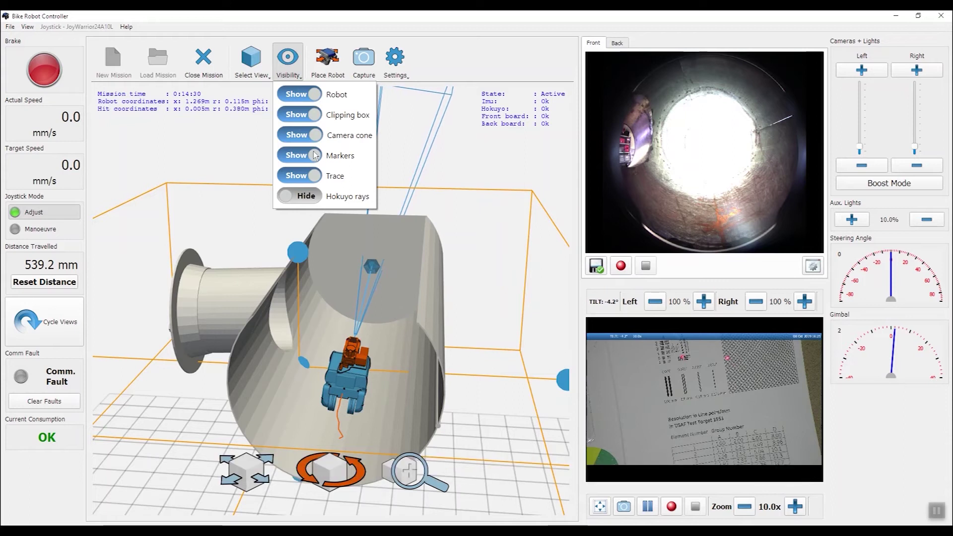
{"action": "left_click", "coordinate": [463, 62]}
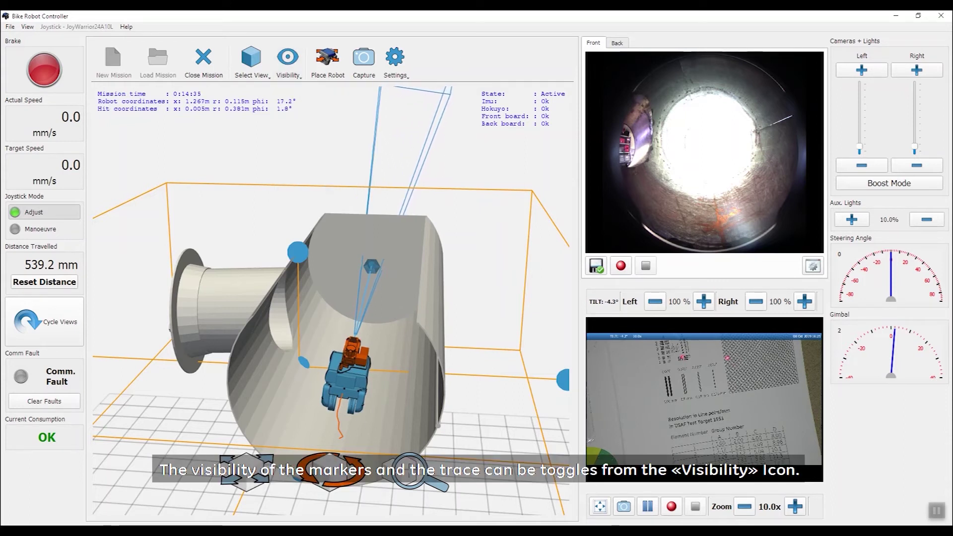
- Orbit to inspect the first capture's marker, then return the front navigation camera to the main panel
{"action": "middle_click_drag", "start_coordinate": [318, 422], "coordinate": [276, 422]}
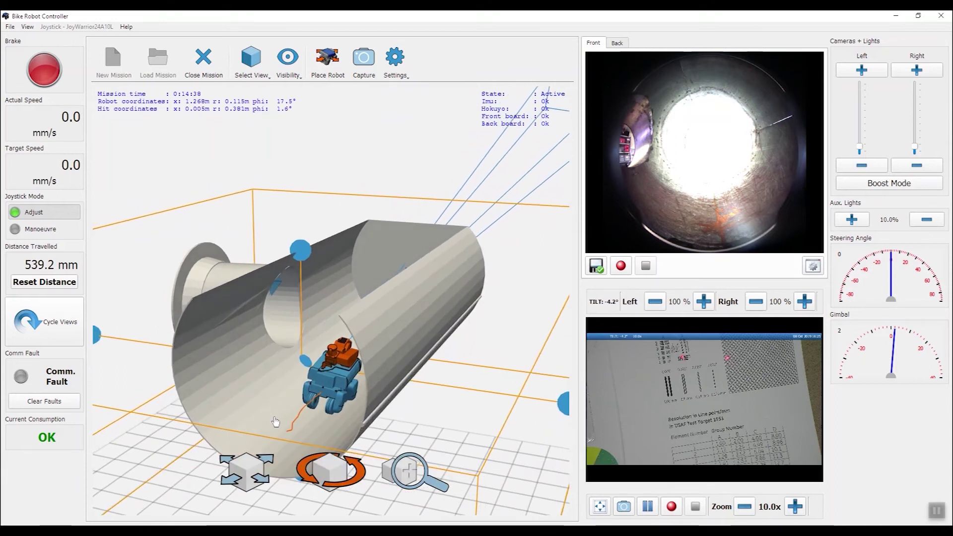
{"action": "left_click", "coordinate": [302, 254]}
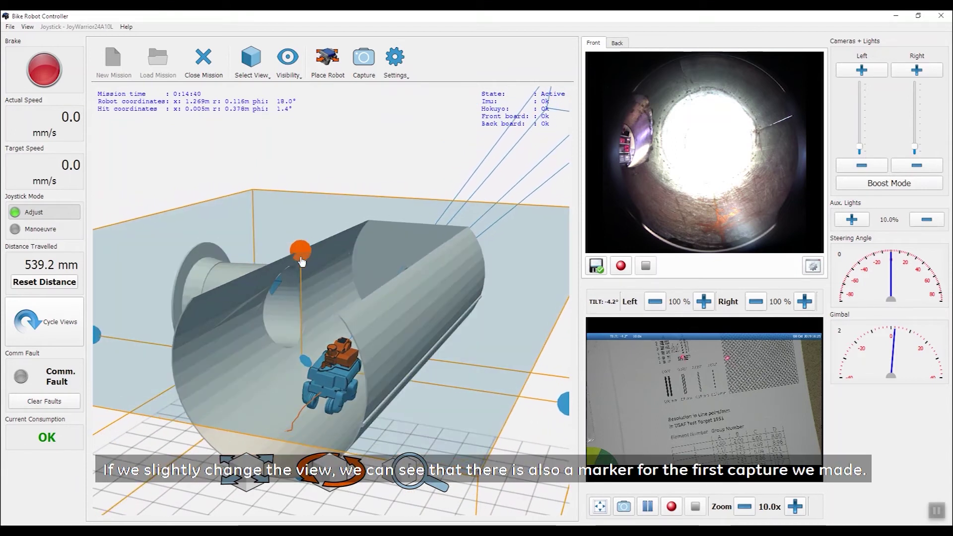
{"action": "left_click", "coordinate": [300, 292]}
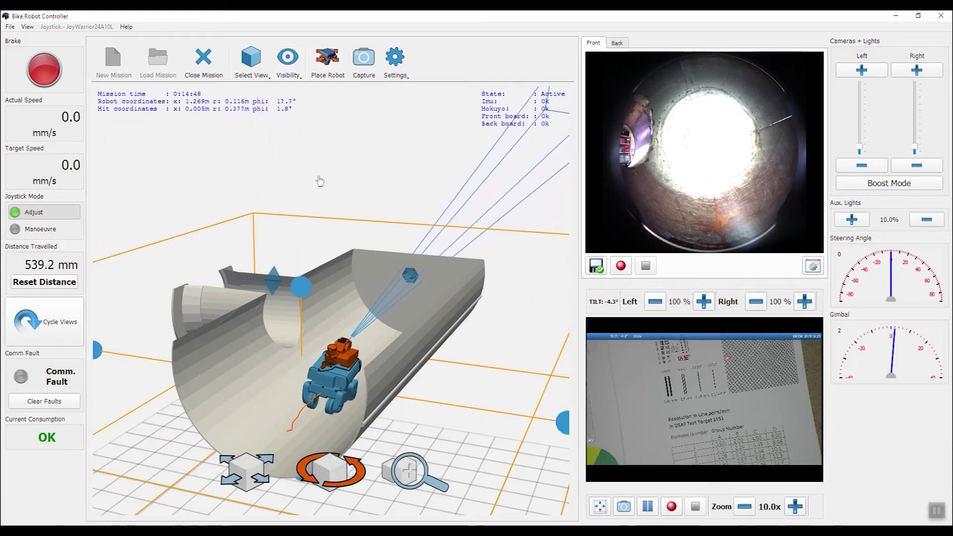
{"action": "left_click", "coordinate": [55, 326]}
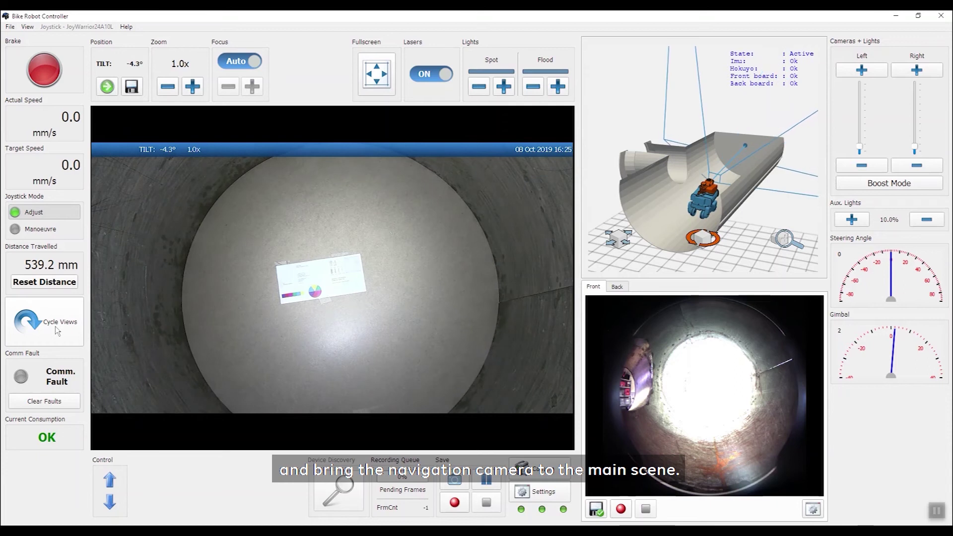
{"action": "left_click", "coordinate": [53, 326]}
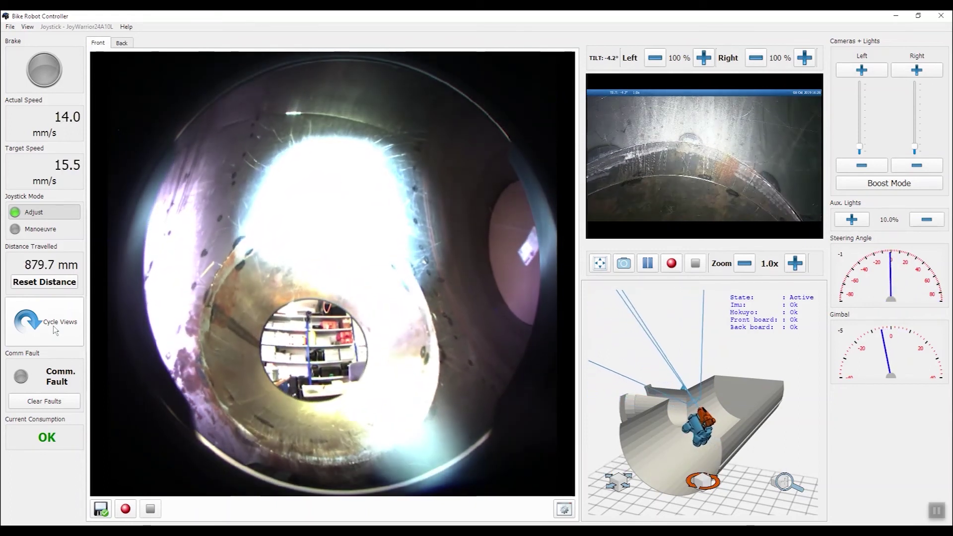
- Bring the inspection camera into the main panel and capture it with a location starting 'Fla'
{"action": "left_click", "coordinate": [30, 317]}
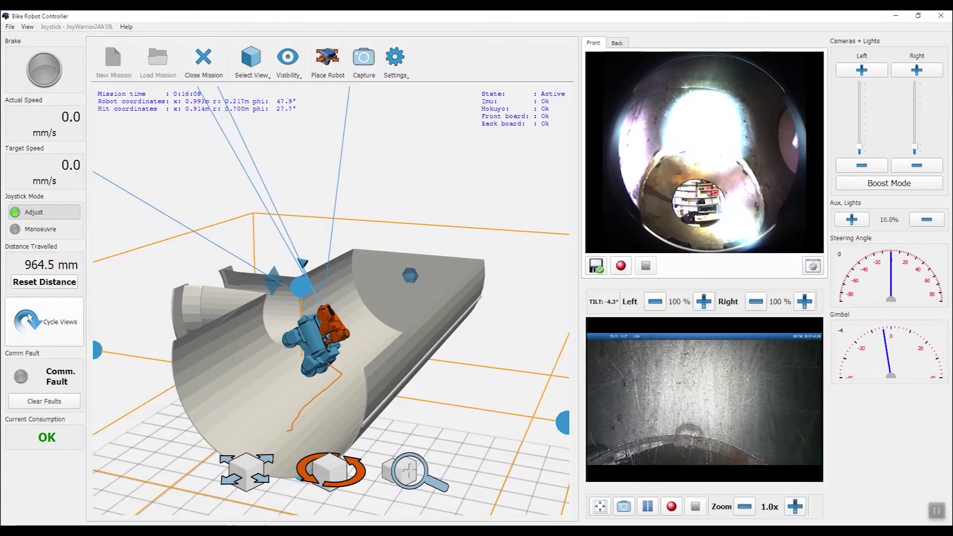
{"action": "left_click", "coordinate": [30, 317]}
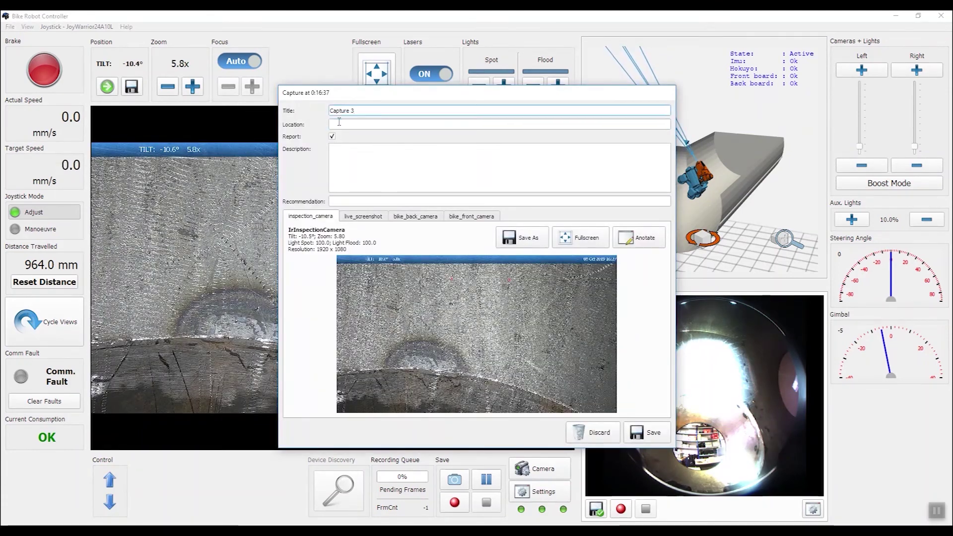
{"action": "left_click", "coordinate": [338, 123]}
{"action": "type", "text": "Flange Topside"}
- Annotate the weld mark with a red arrow, save Capture 3, and restore the front camera view
{"action": "left_click", "coordinate": [636, 241]}
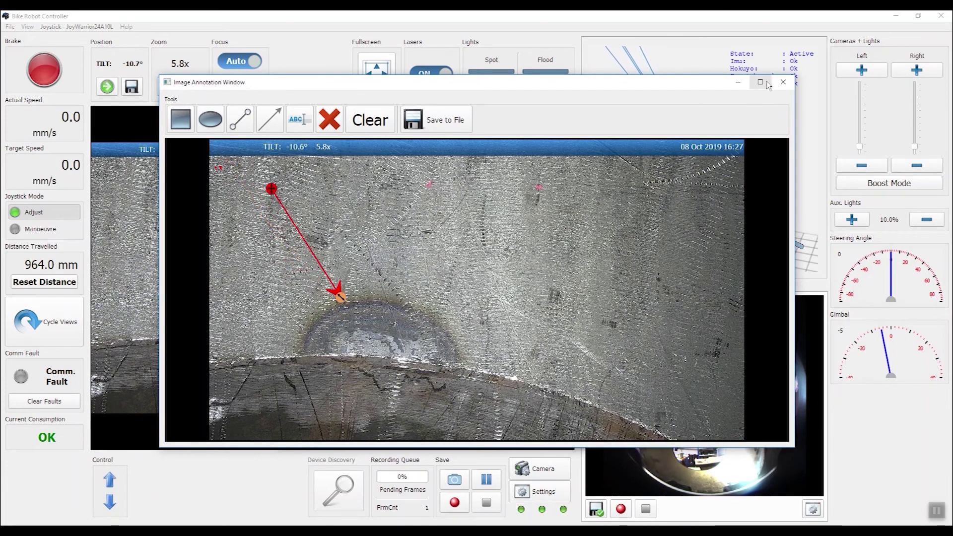
{"action": "left_click", "coordinate": [783, 82]}
{"action": "left_click", "coordinate": [649, 432]}
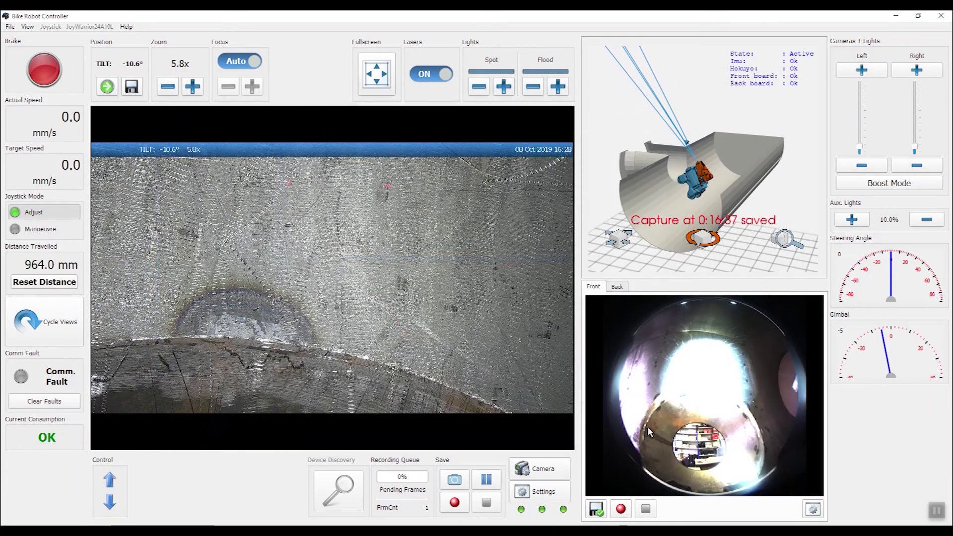
{"action": "left_click", "coordinate": [66, 334]}
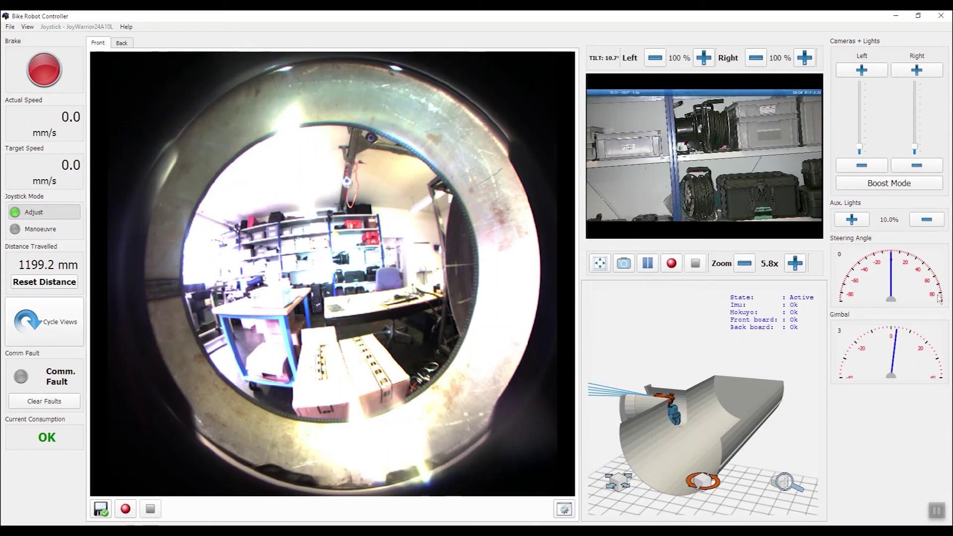
- Drive to the pipe's open end at 1201.7 mm and show the 3D model in the main panel
{"action": "left_click", "coordinate": [60, 318]}
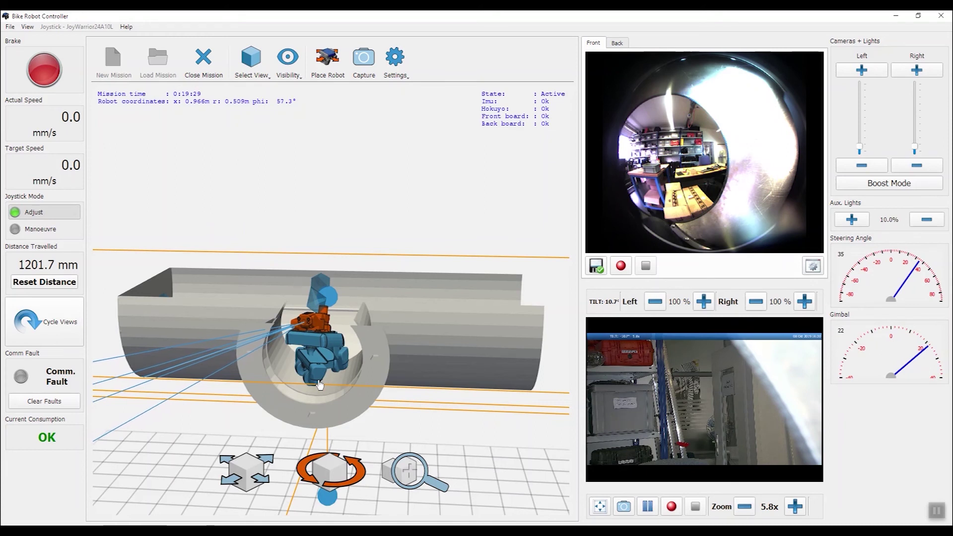
- Raise the right light two steps on the rear camera and reverse the robot to 687.2 mm
{"action": "left_click", "coordinate": [122, 44]}
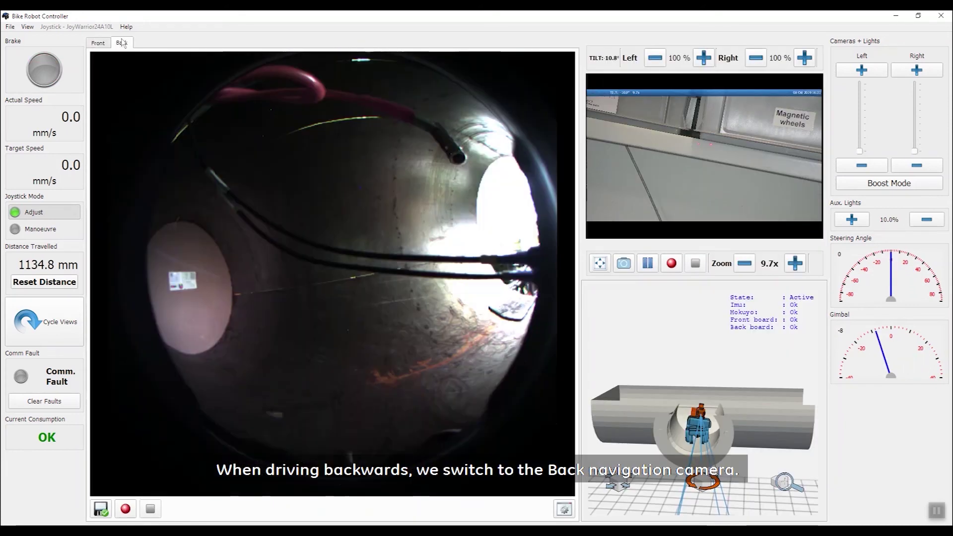
{"action": "left_click", "coordinate": [872, 72]}
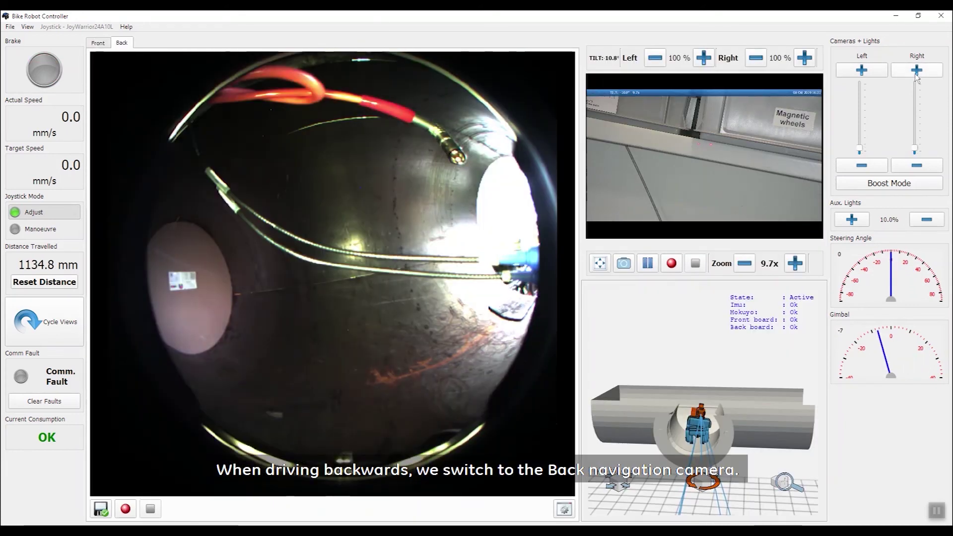
{"action": "left_click", "coordinate": [916, 72]}
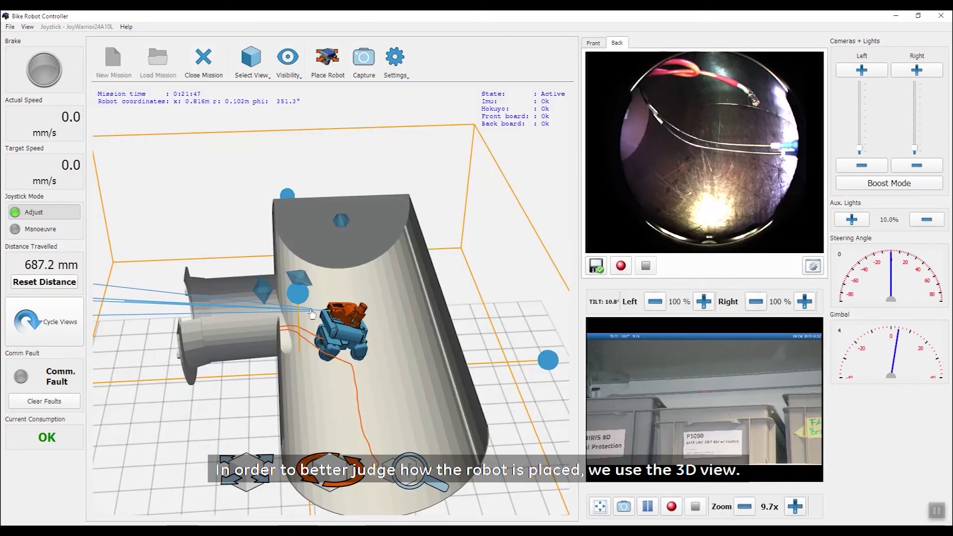
{"action": "left_click_drag", "start_coordinate": [312, 314], "coordinate": [444, 335]}
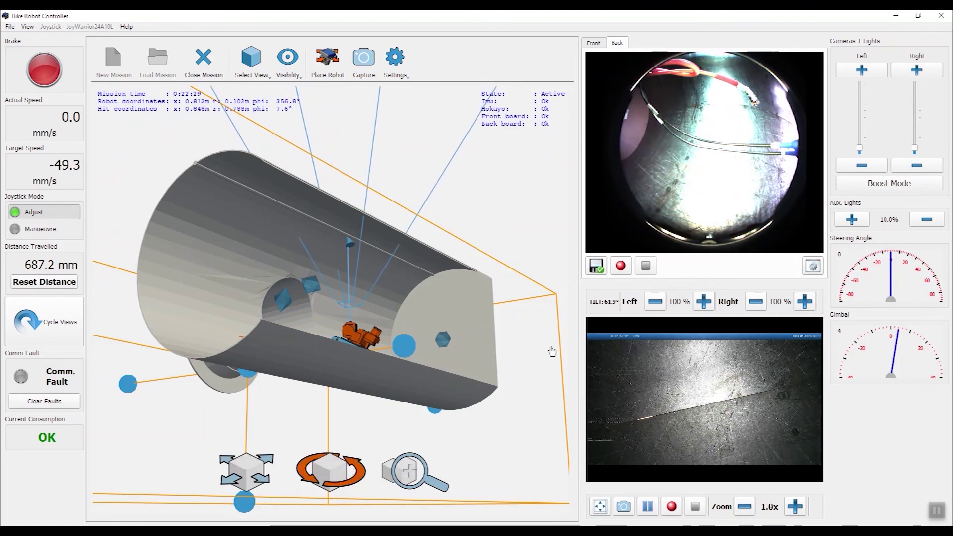
{"action": "left_click", "coordinate": [63, 323]}
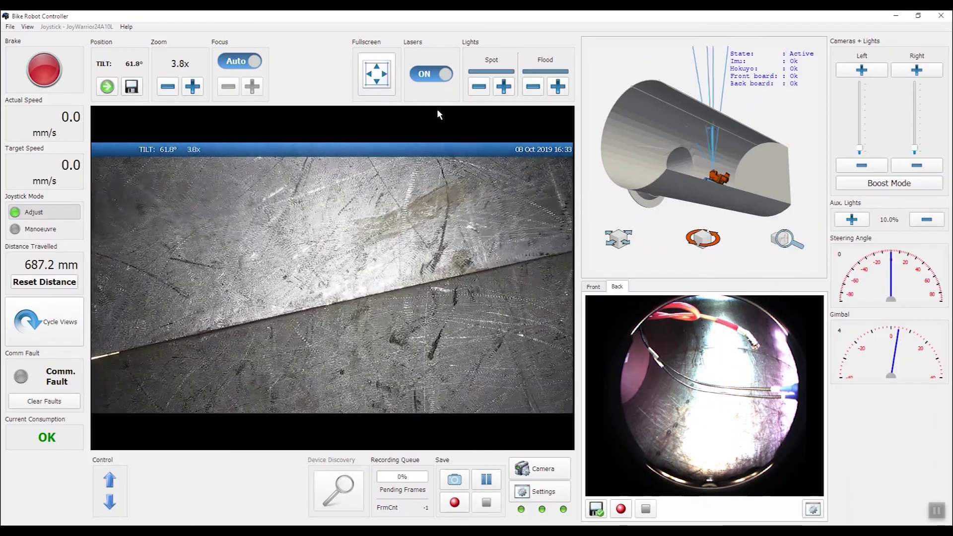
- View the inspection feed fullscreen, then title the capture 'Last Capture of this Mission'
{"action": "double_click", "coordinate": [437, 113]}
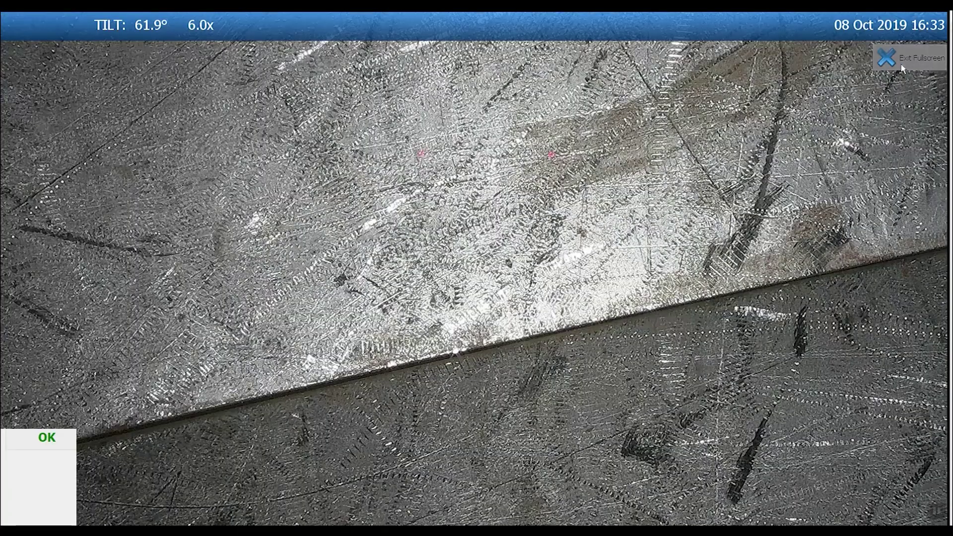
{"action": "double_click", "coordinate": [453, 231]}
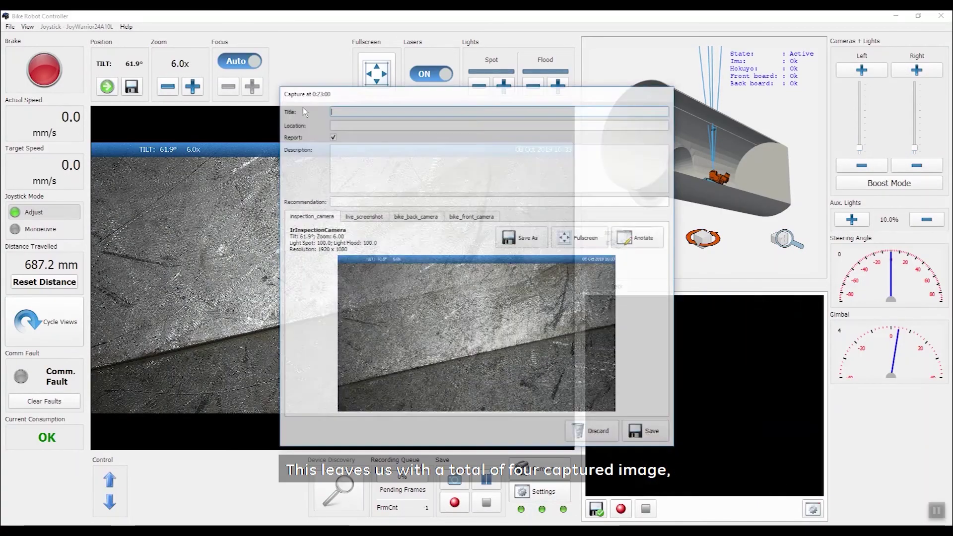
{"action": "type", "text": "Last C"}
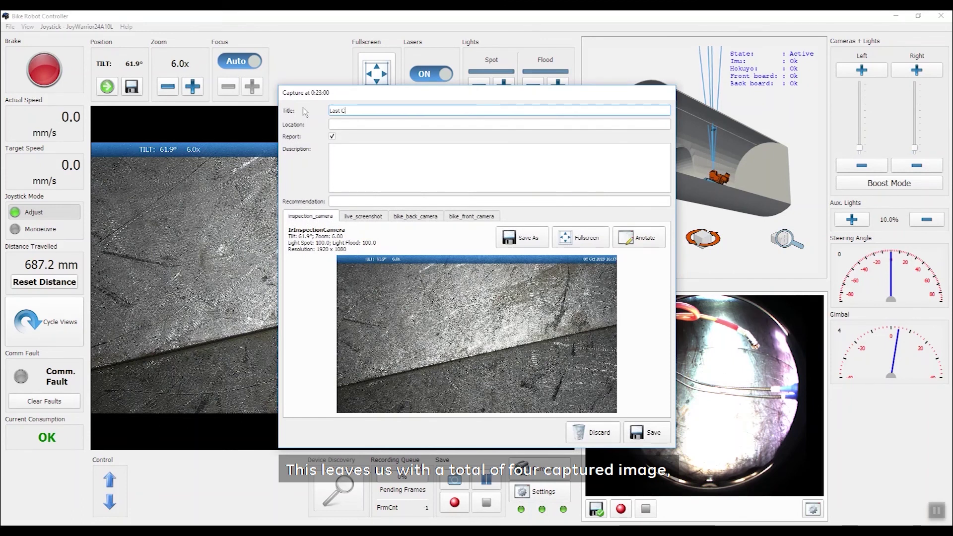
{"action": "type", "text": "apture of this Mission"}
- Set the capture location to 'Top Weld' and save it to the mission
{"action": "left_click", "coordinate": [345, 125]}
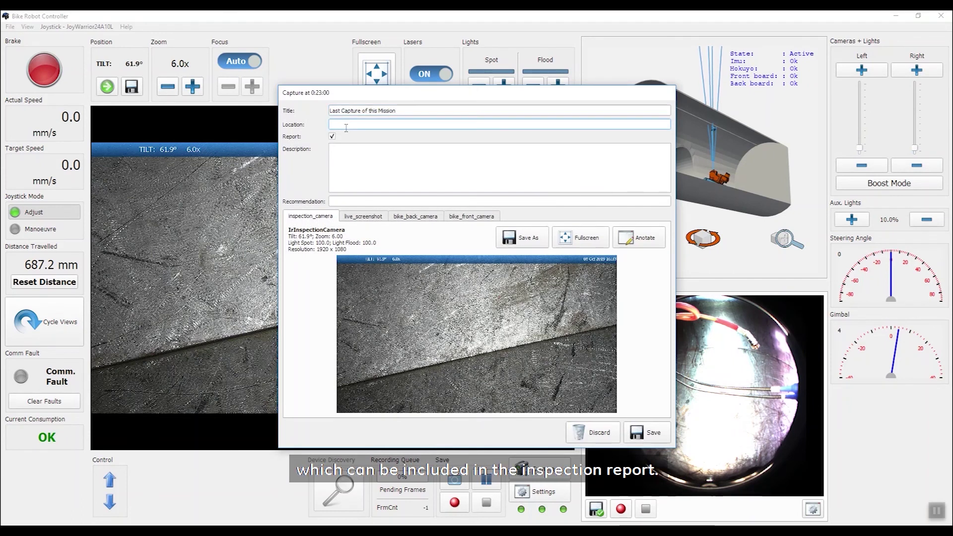
{"action": "type", "text": "Top Weld"}
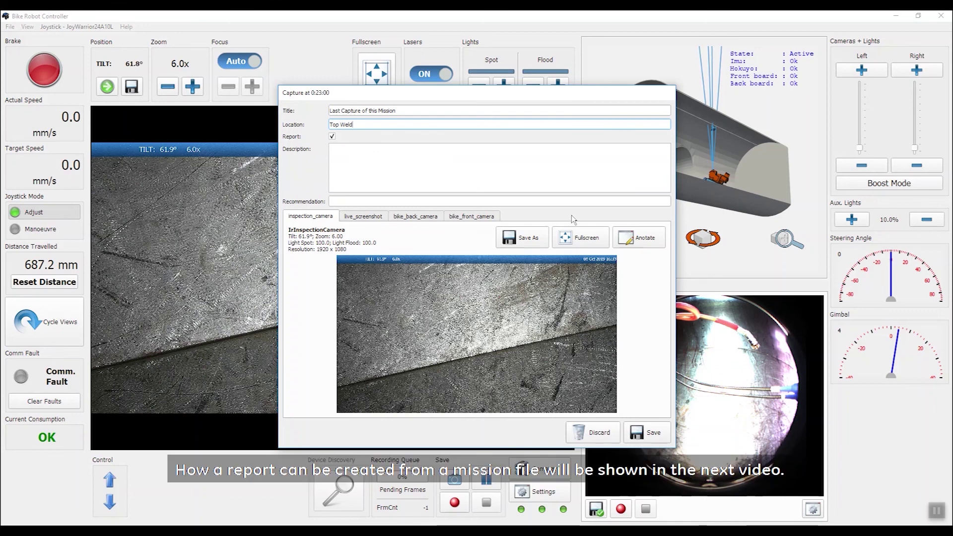
{"action": "left_click", "coordinate": [660, 427]}
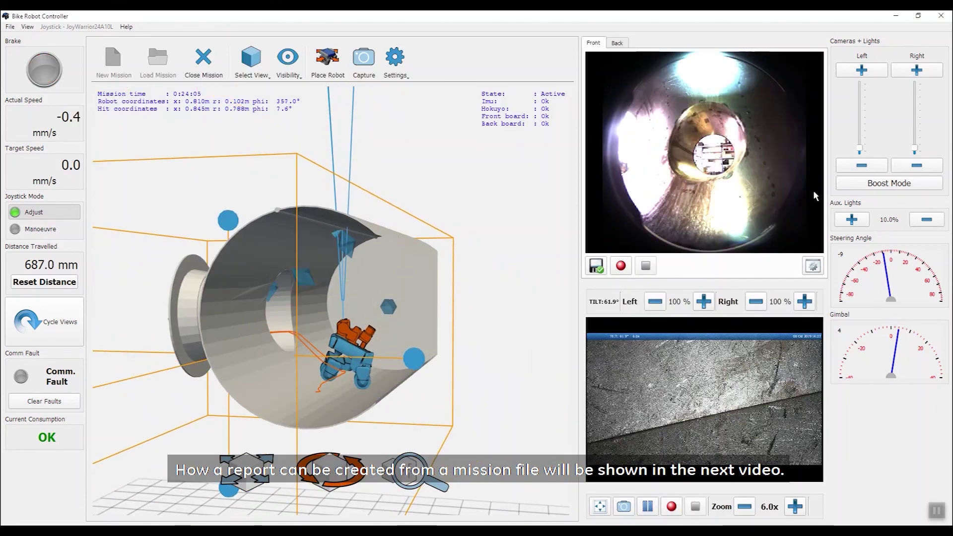